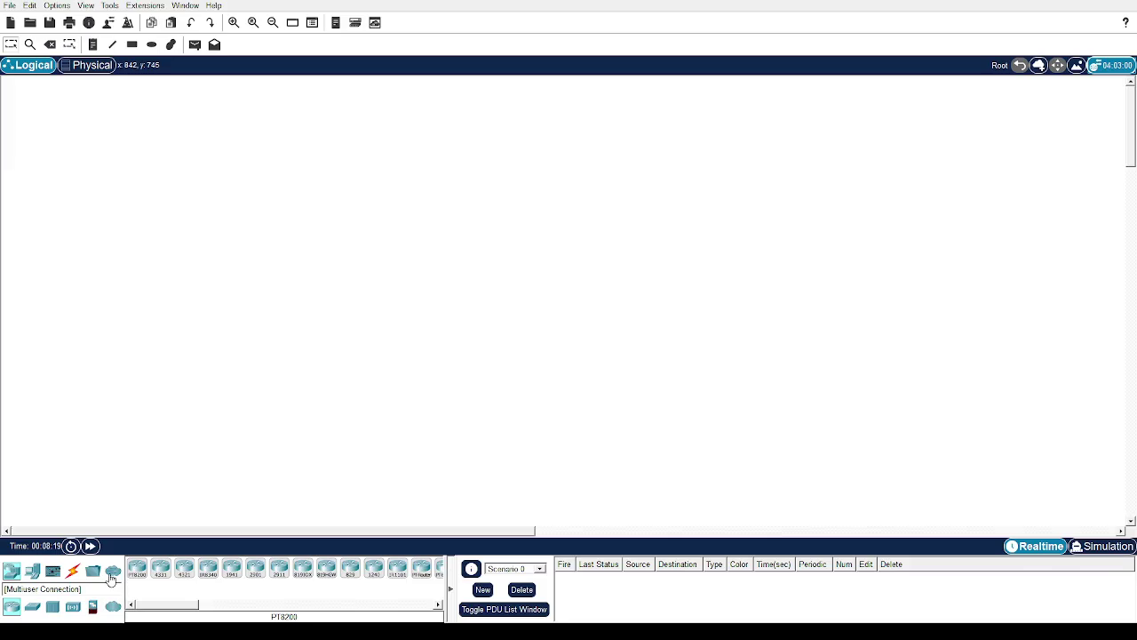
pyautogui.click(111, 576)
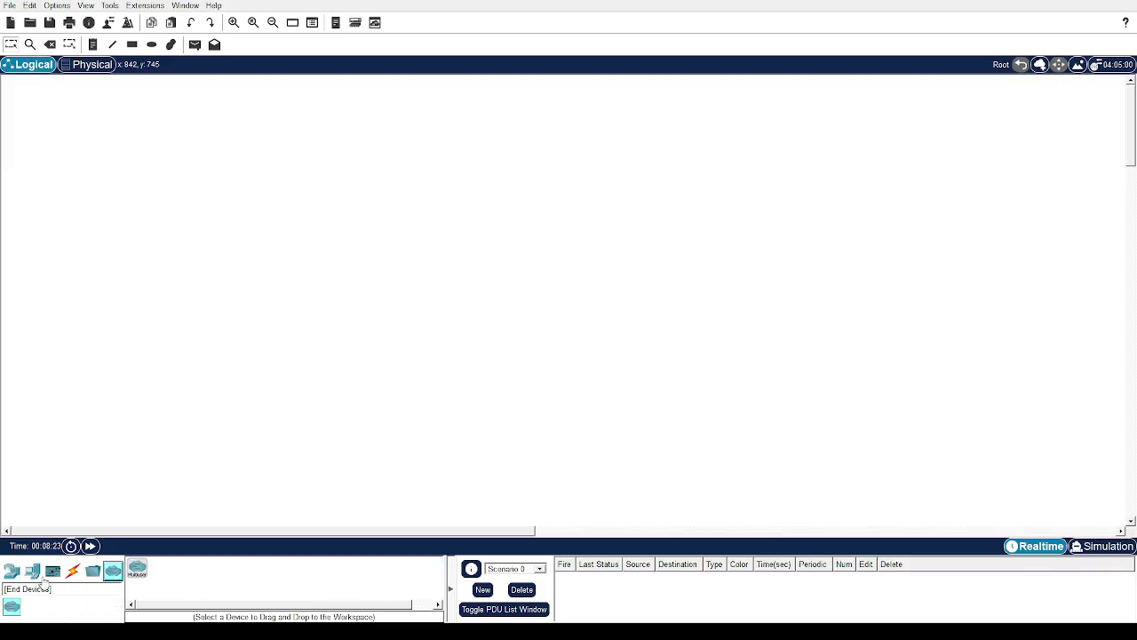
pyautogui.click(12, 574)
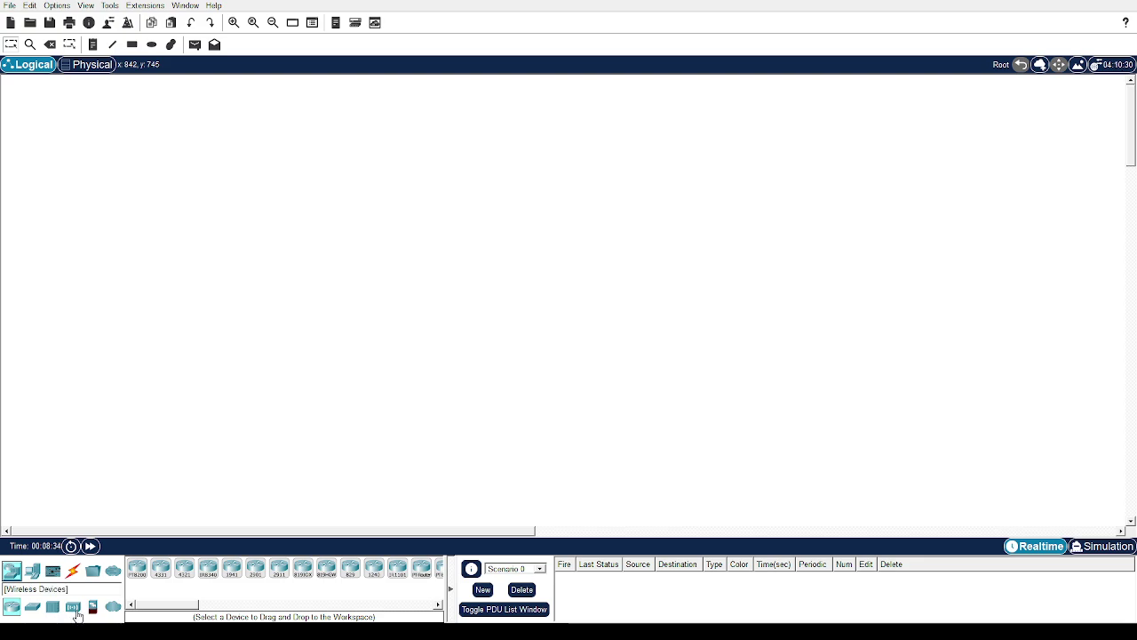
pyautogui.click(32, 573)
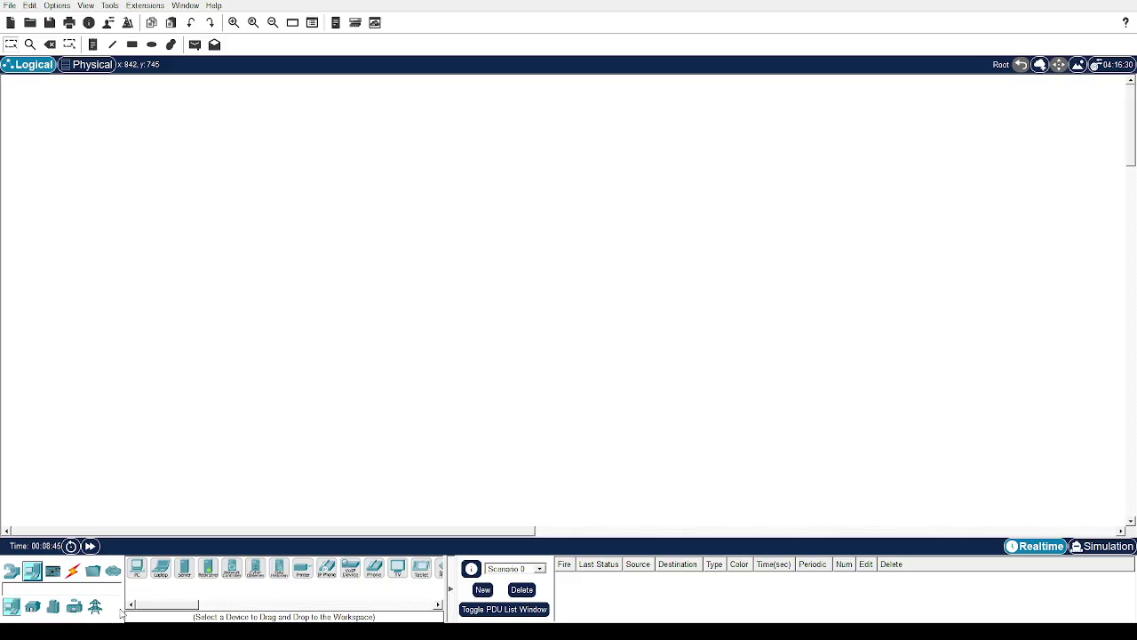
# Place a 2960 switch in the middle of the empty logical workspace
pyautogui.click(12, 572)
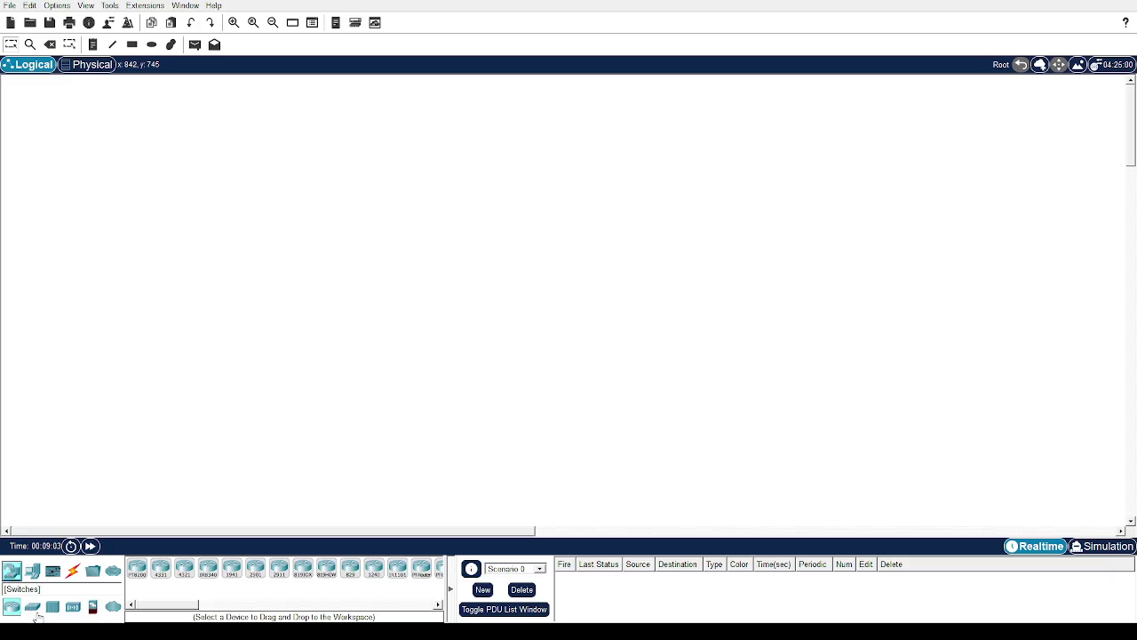
pyautogui.click(32, 607)
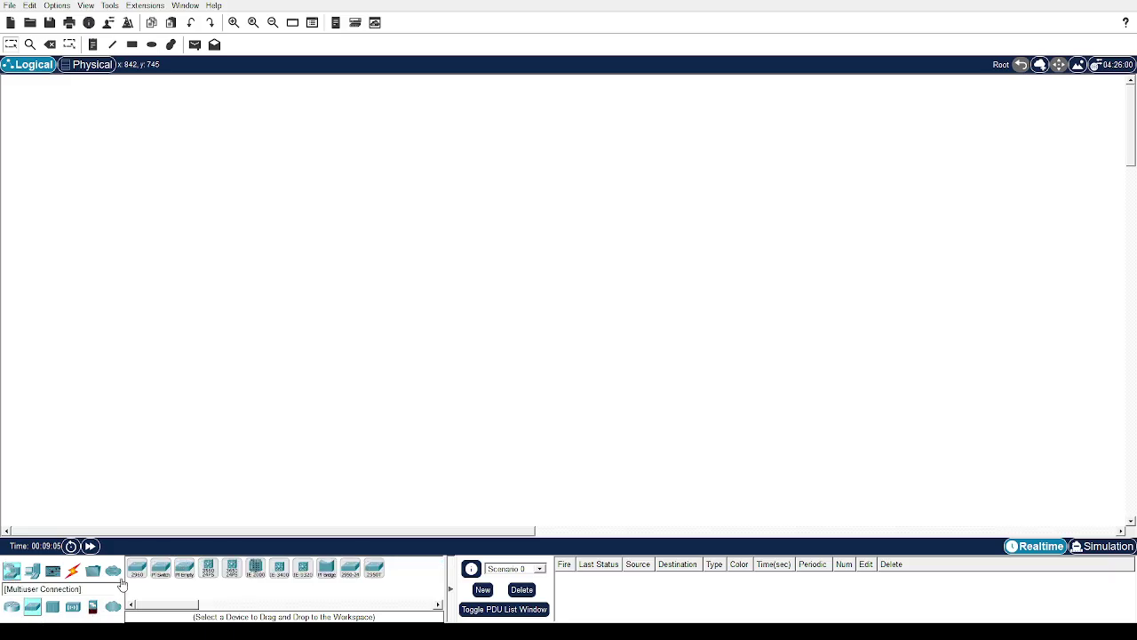
pyautogui.moveTo(137, 569); pyautogui.dragTo(510, 304)
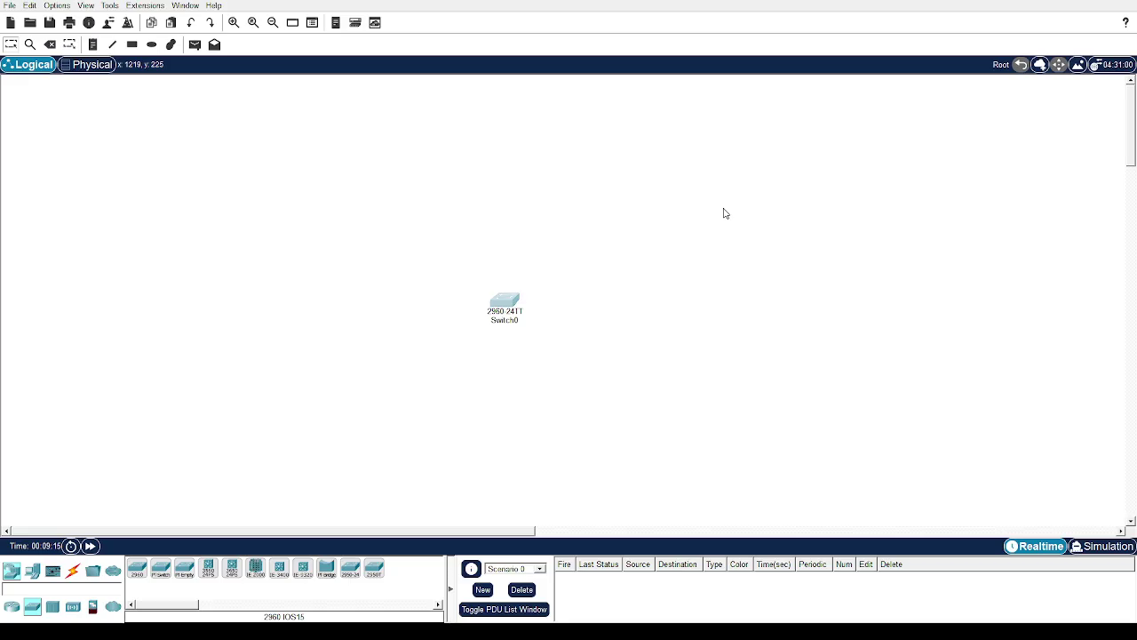
# Place three PCs around one side of the switch: one level with it, one below and one above
pyautogui.click(33, 573)
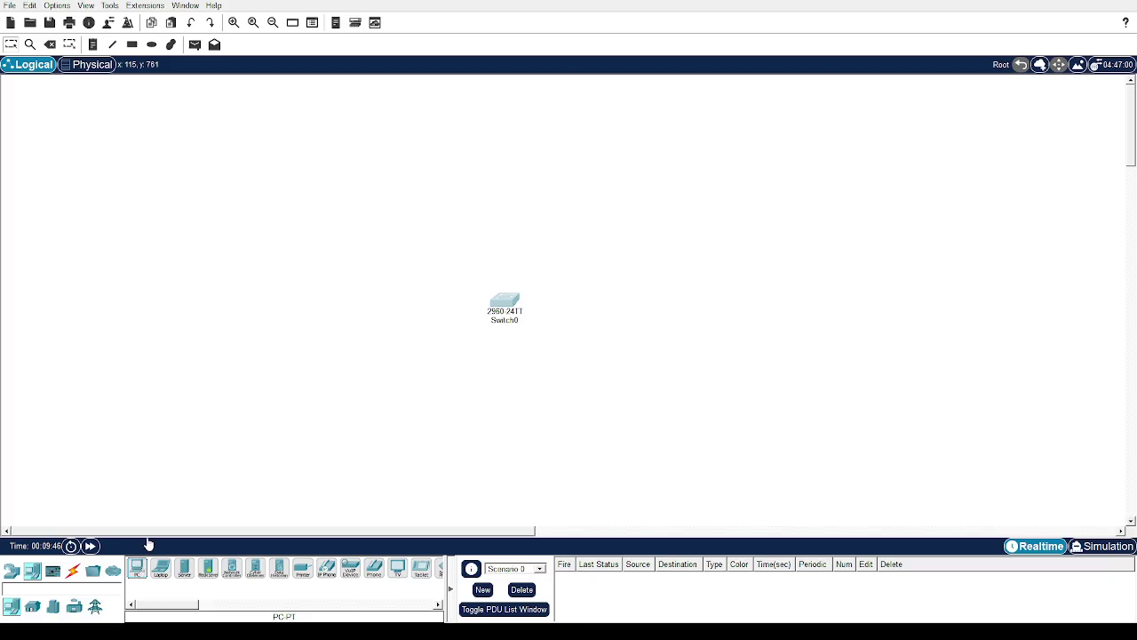
pyautogui.moveTo(137, 567); pyautogui.dragTo(242, 311)
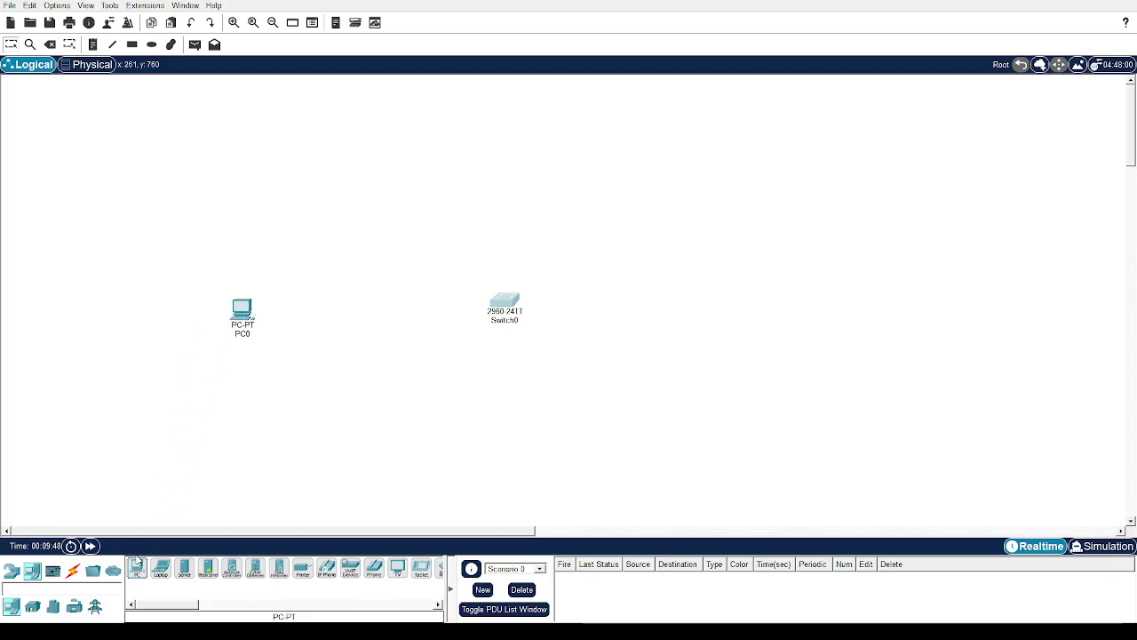
pyautogui.moveTo(137, 567); pyautogui.dragTo(304, 435)
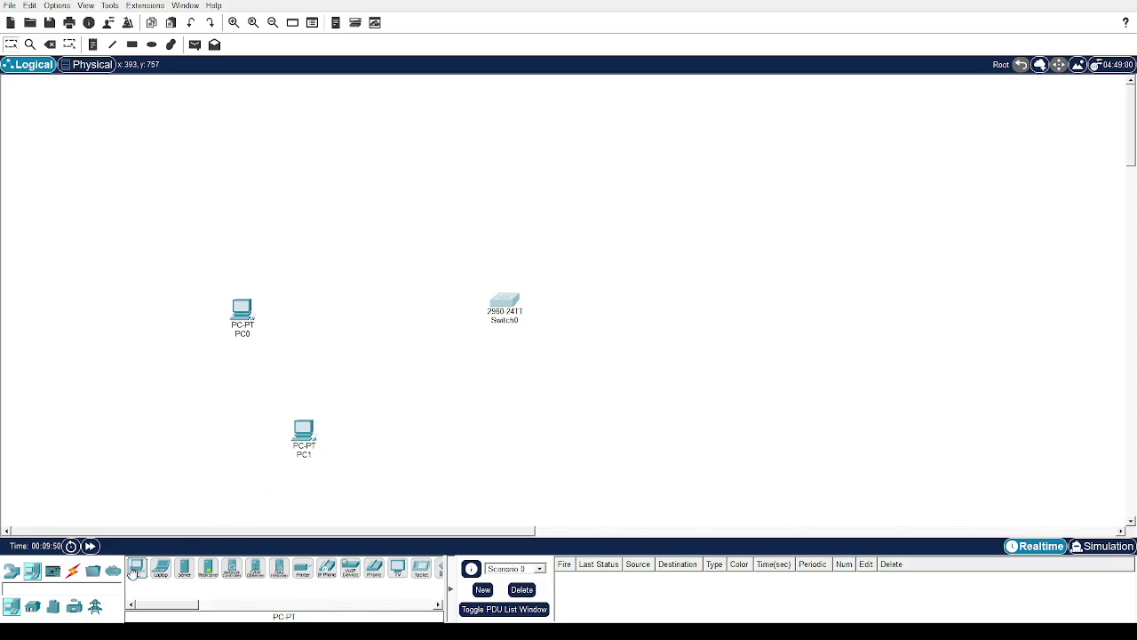
pyautogui.moveTo(135, 570); pyautogui.dragTo(366, 147)
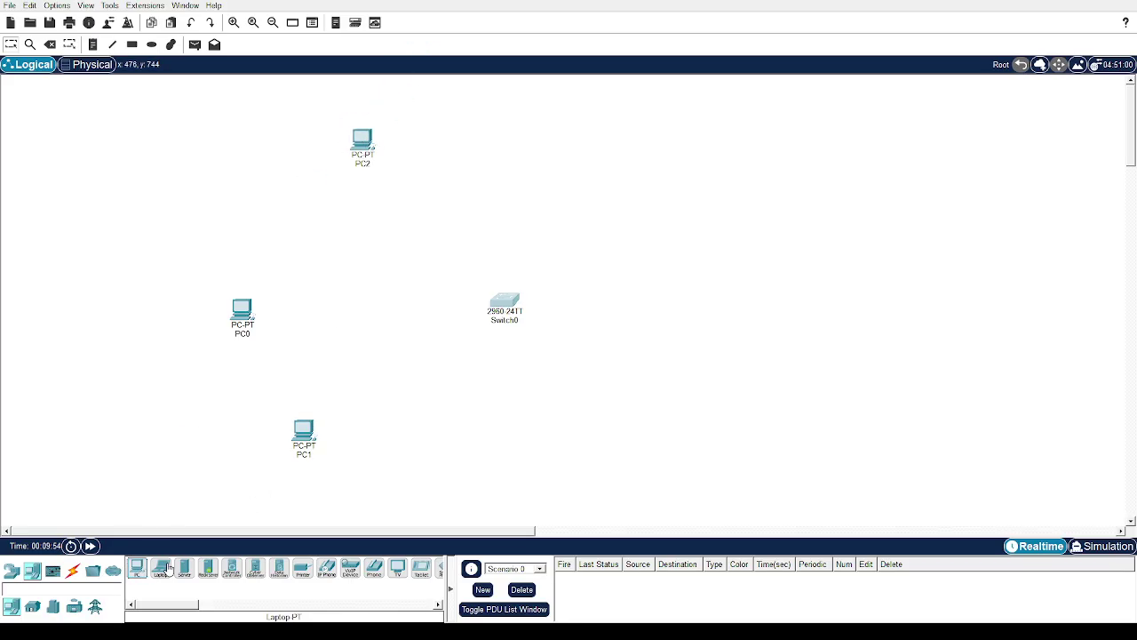
# Place three laptops across from the PCs, on the other side of the switch, spaced from lower to upper
pyautogui.moveTo(163, 568); pyautogui.dragTo(732, 423)
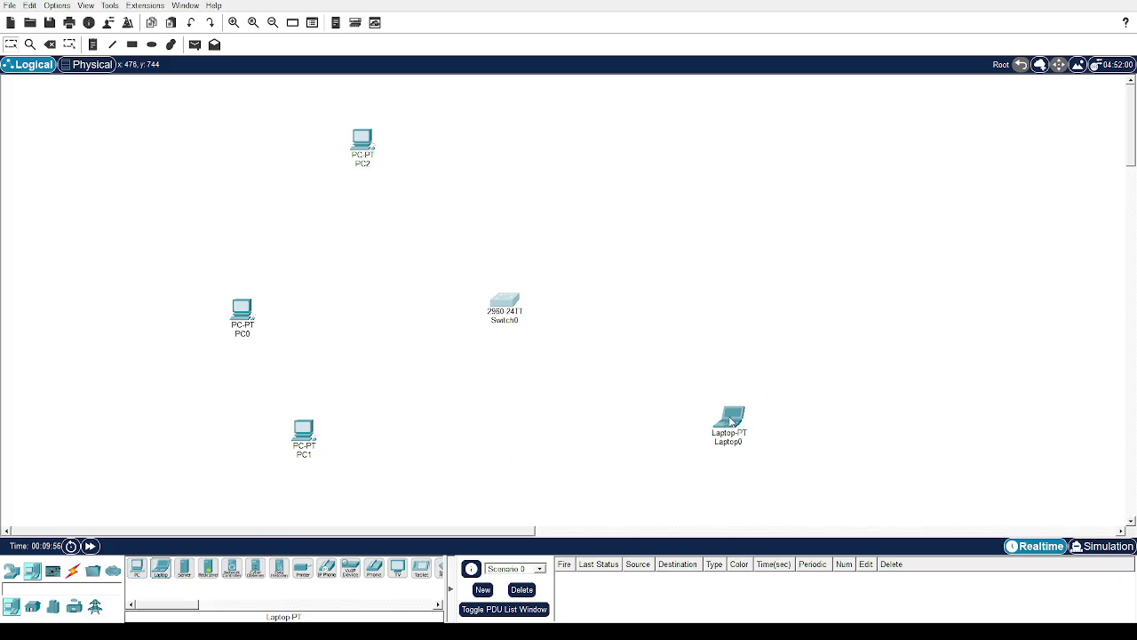
pyautogui.moveTo(162, 568); pyautogui.dragTo(755, 264)
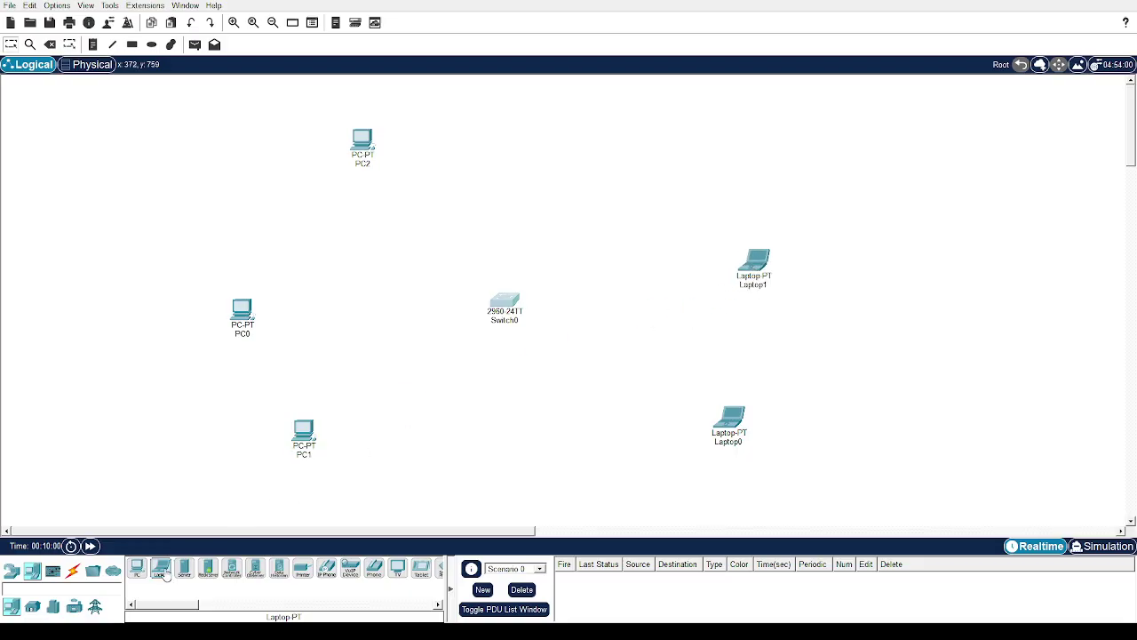
pyautogui.moveTo(166, 576); pyautogui.dragTo(698, 130)
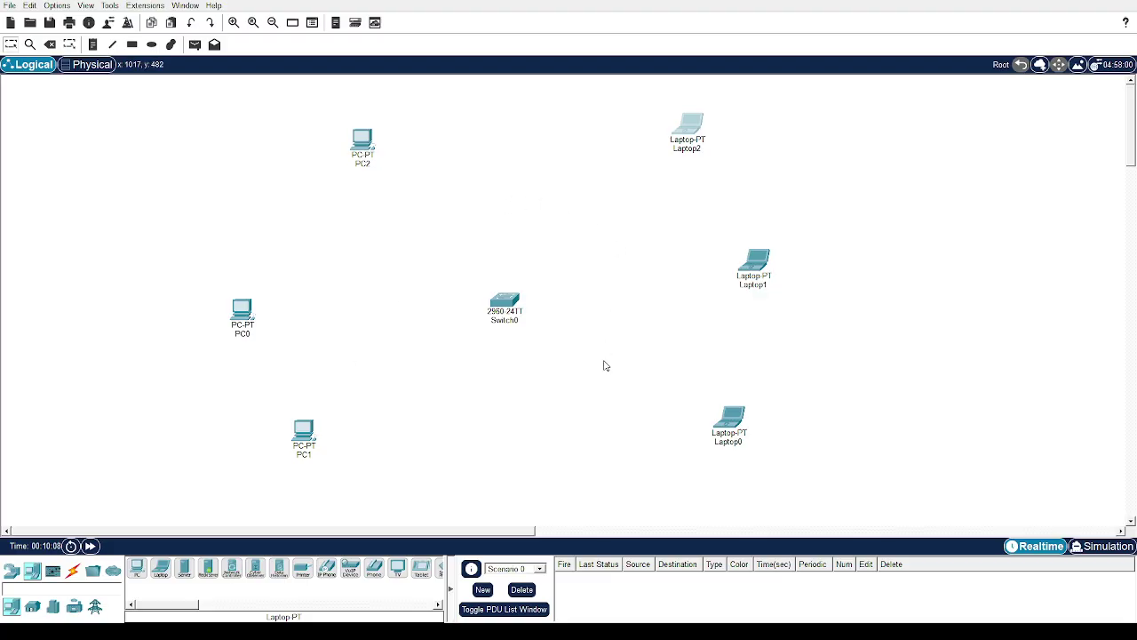
# Connect Switch0 to PC0 with a Copper Straight-Through cable
pyautogui.click(74, 571)
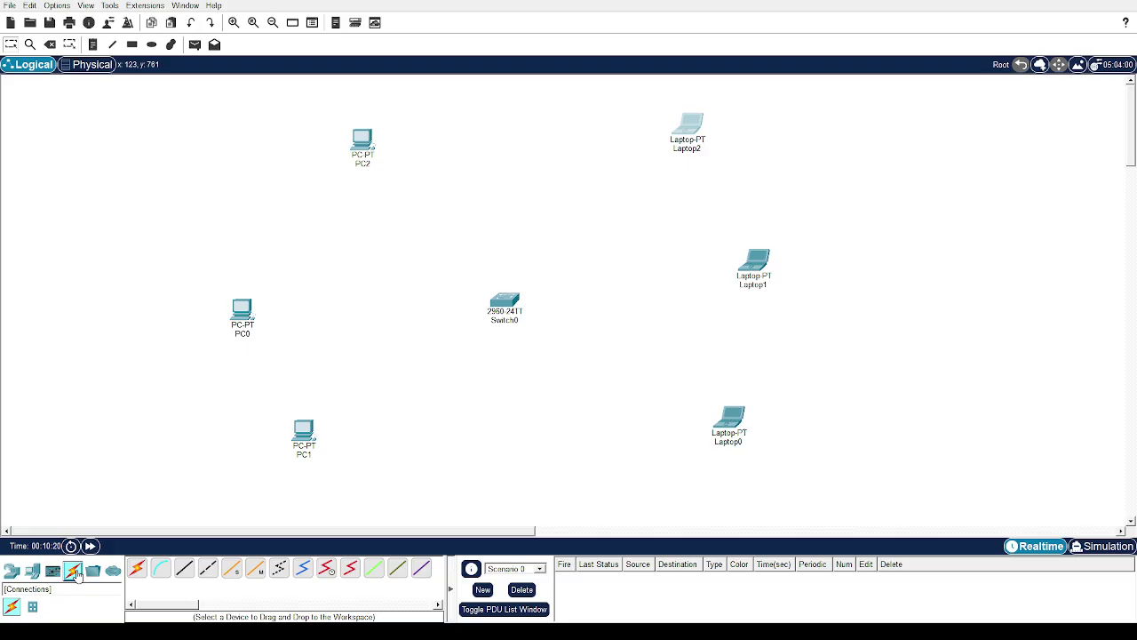
pyautogui.click(137, 569)
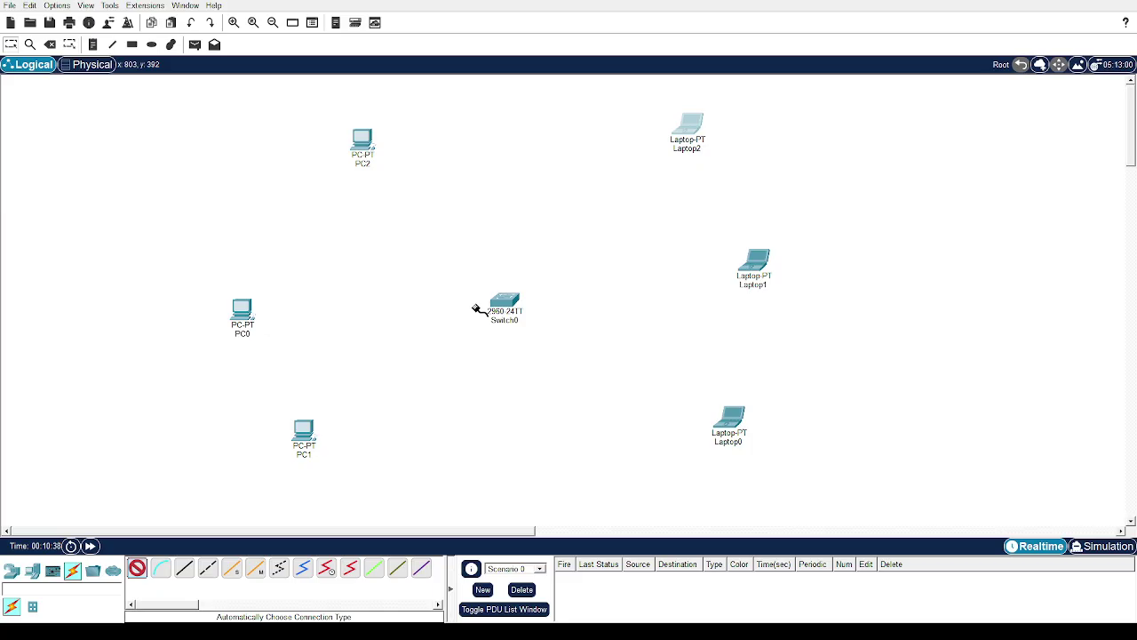
pyautogui.click(183, 567)
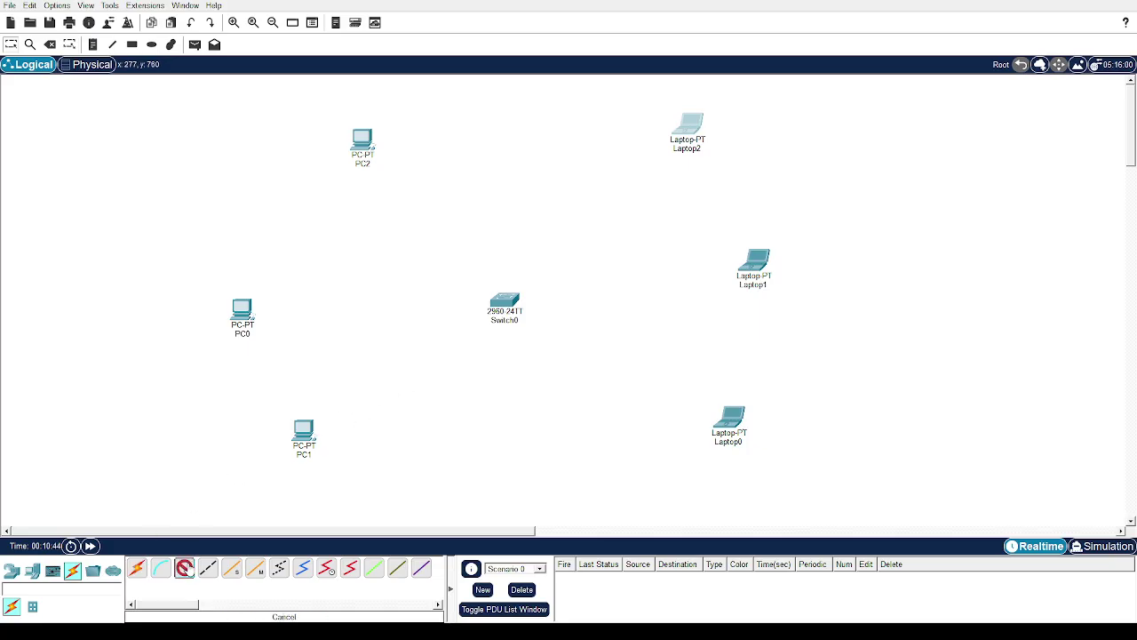
pyautogui.click(504, 303)
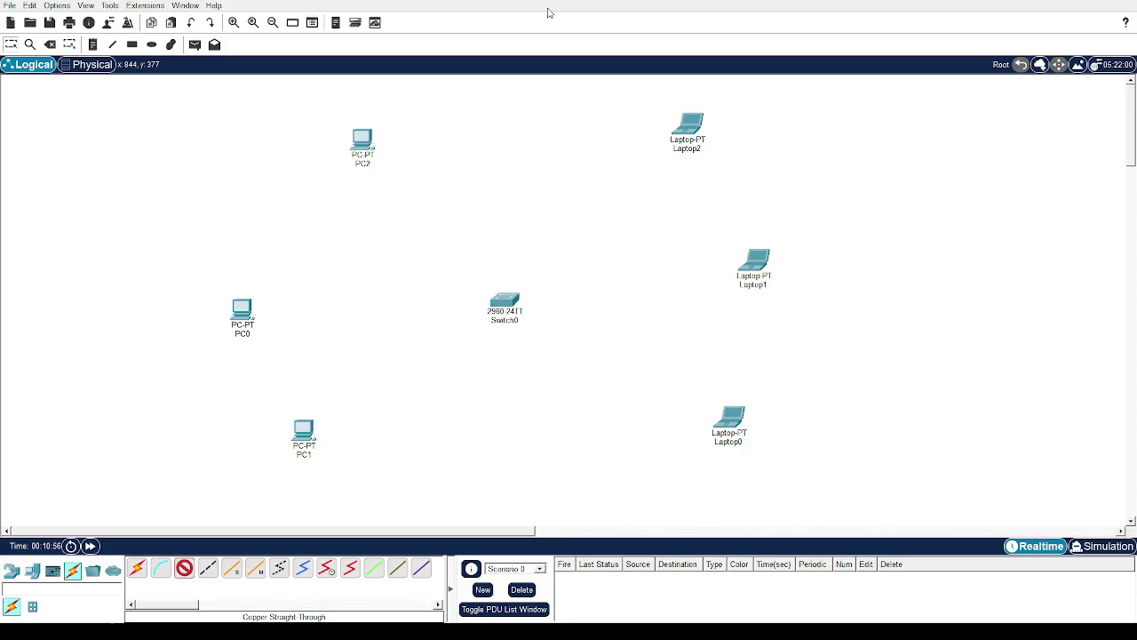
pyautogui.click(503, 296)
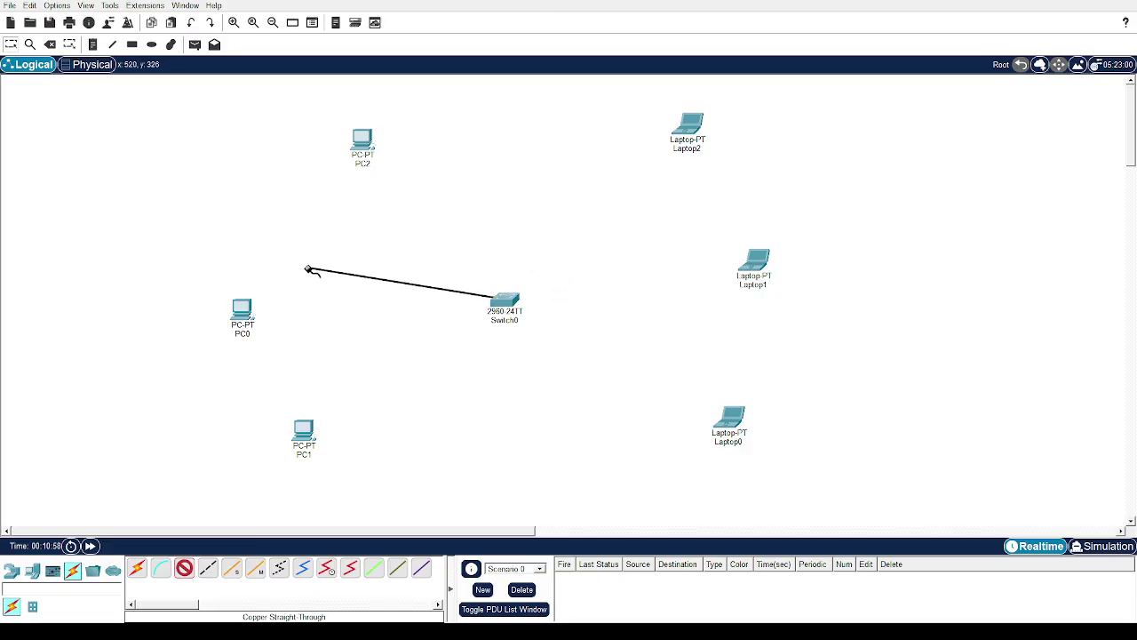
pyautogui.click(243, 311)
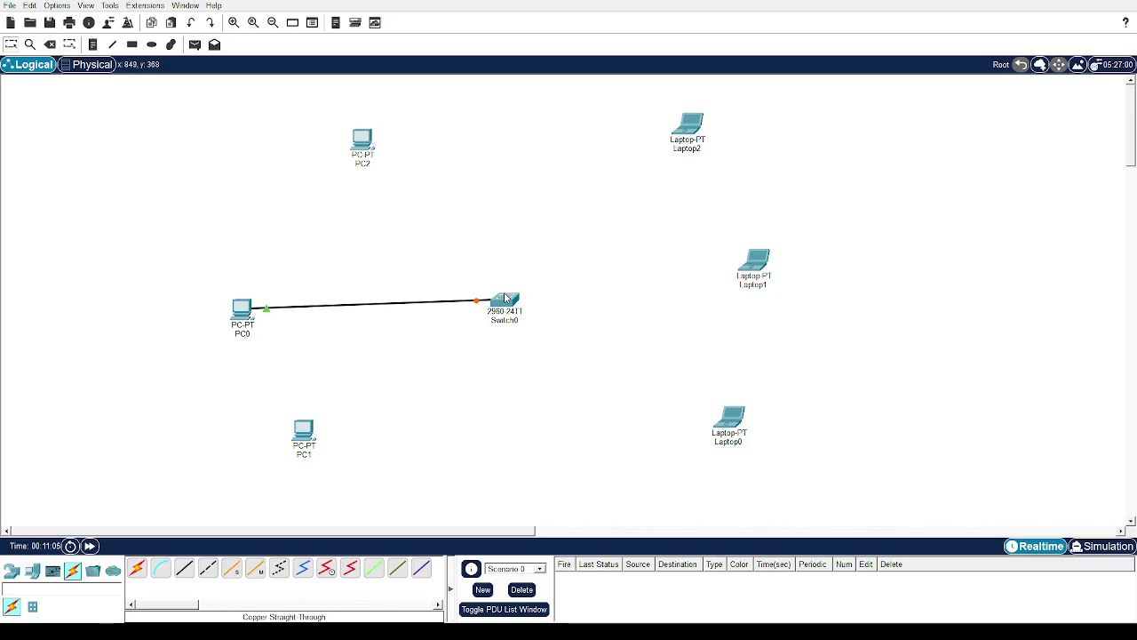
# Connect PC2 and Laptop2 to Switch0 with Copper Straight-Through cables
pyautogui.click(184, 569)
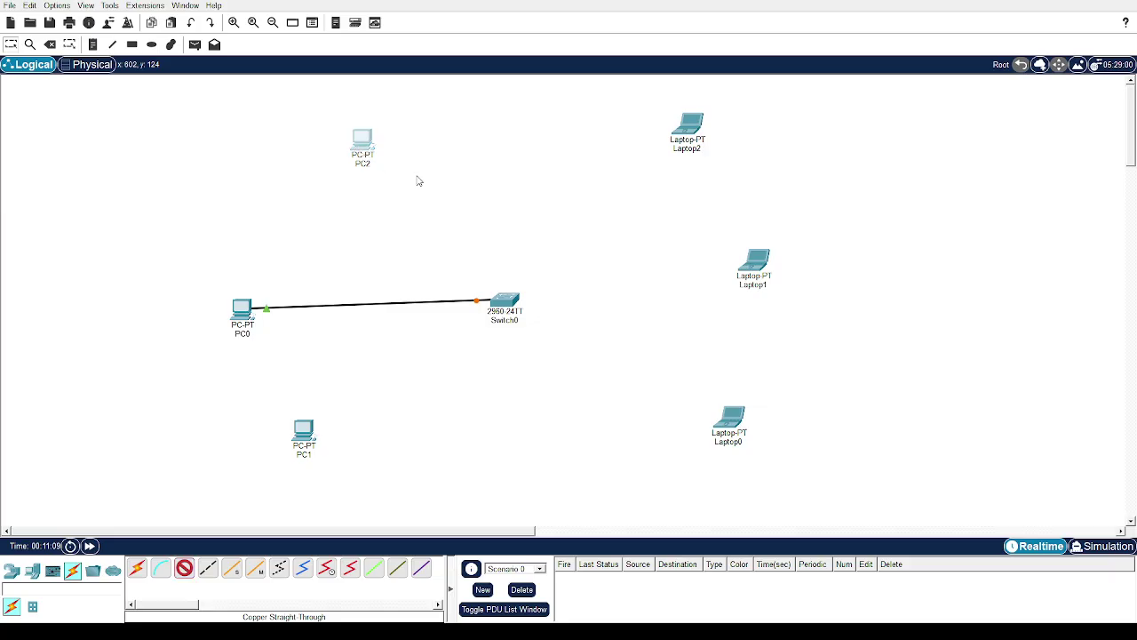
pyautogui.click(362, 142)
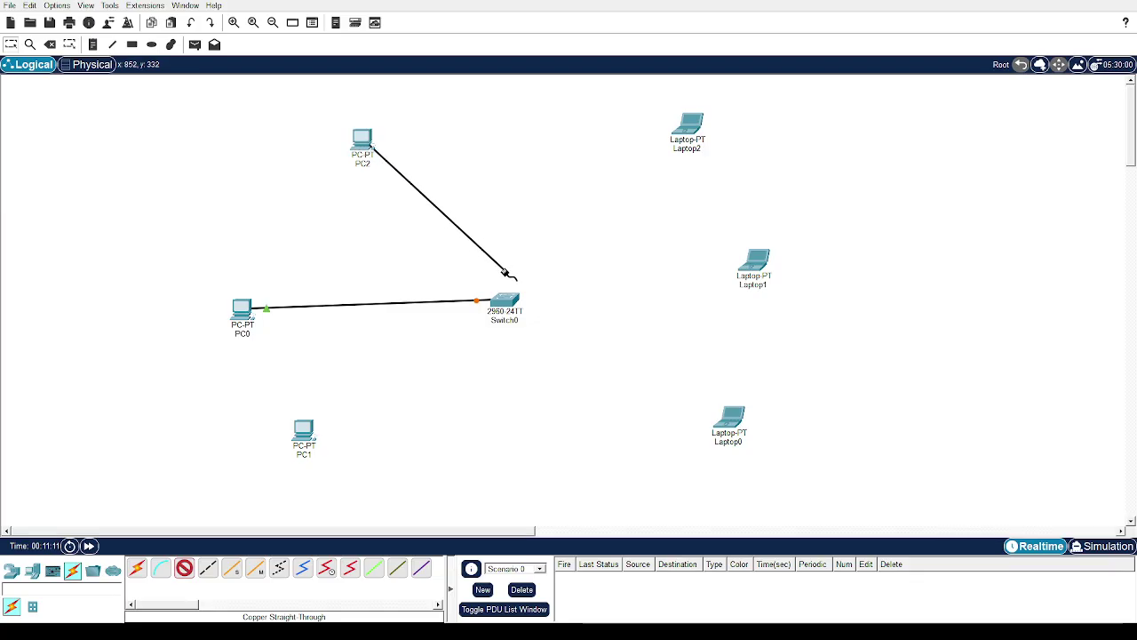
pyautogui.click(504, 307)
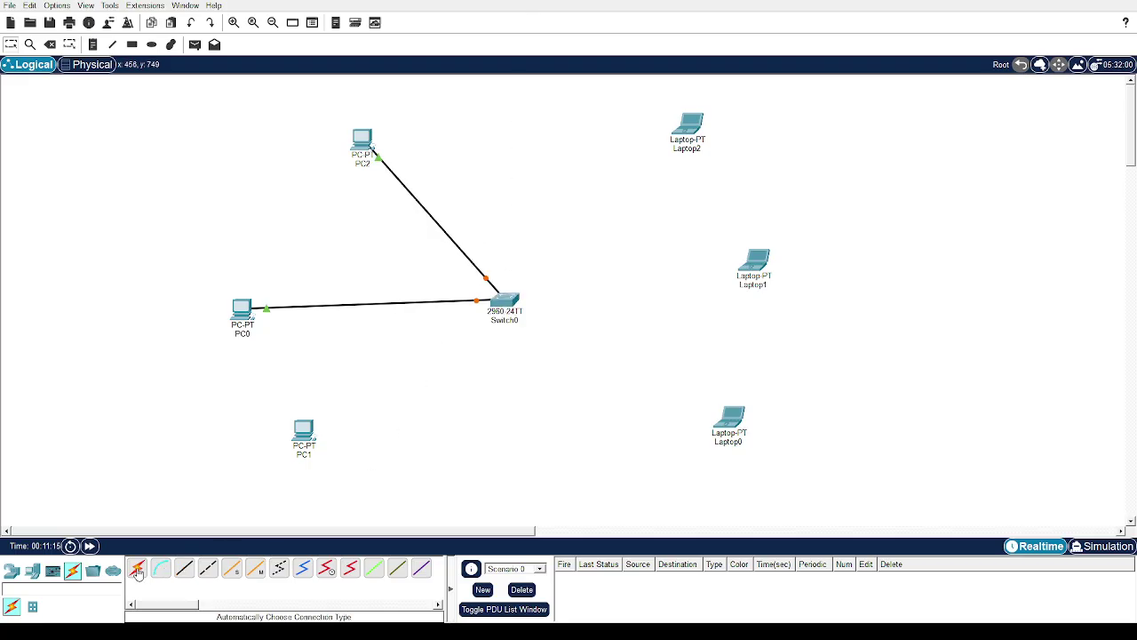
pyautogui.click(184, 569)
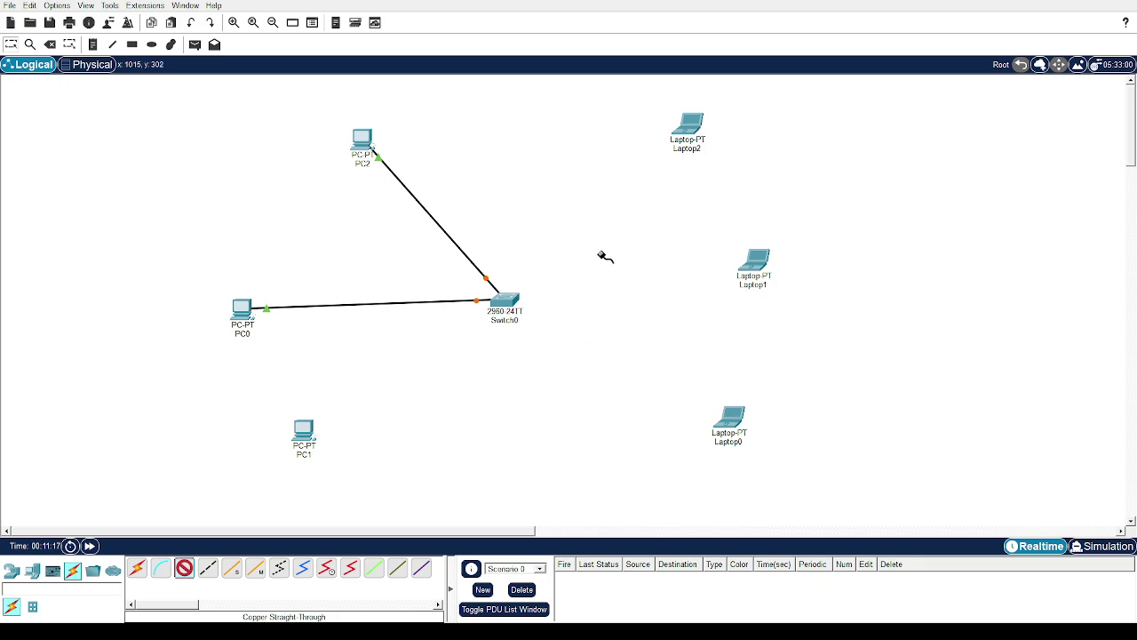
pyautogui.click(507, 302)
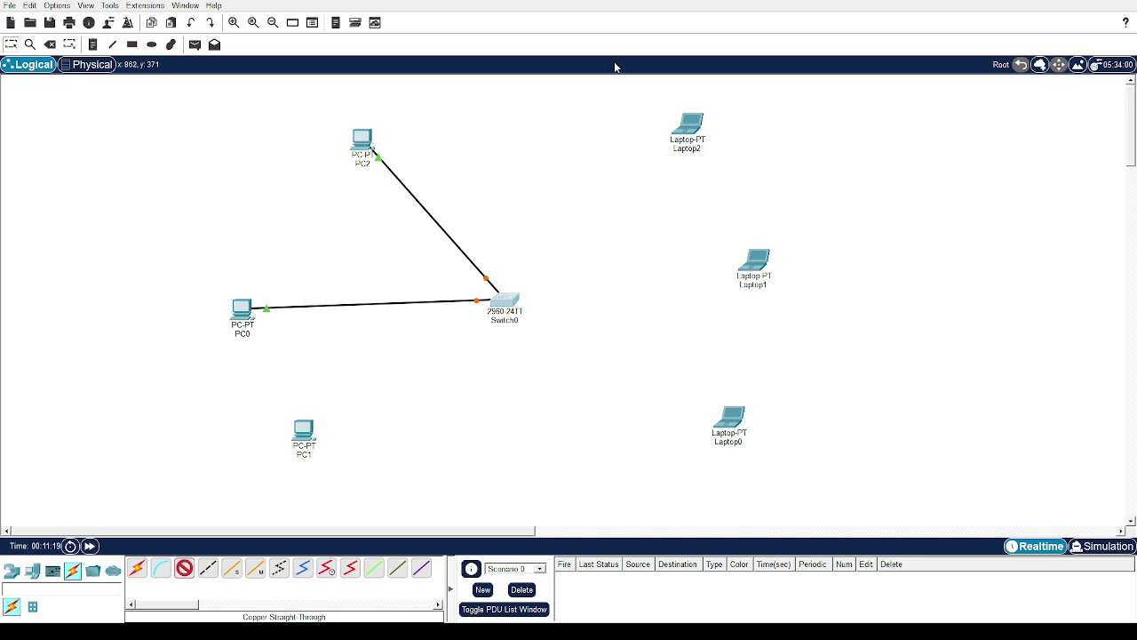
pyautogui.click(693, 122)
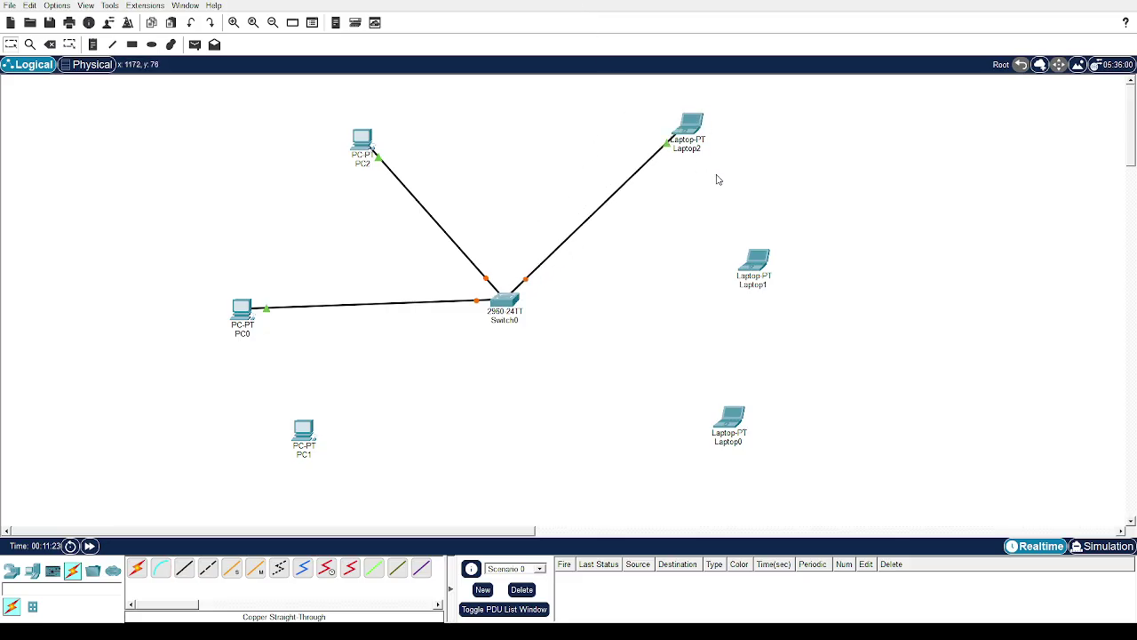
# Connect Switch0 to Laptop1 and Laptop0 using the automatically chosen connection type
pyautogui.click(136, 567)
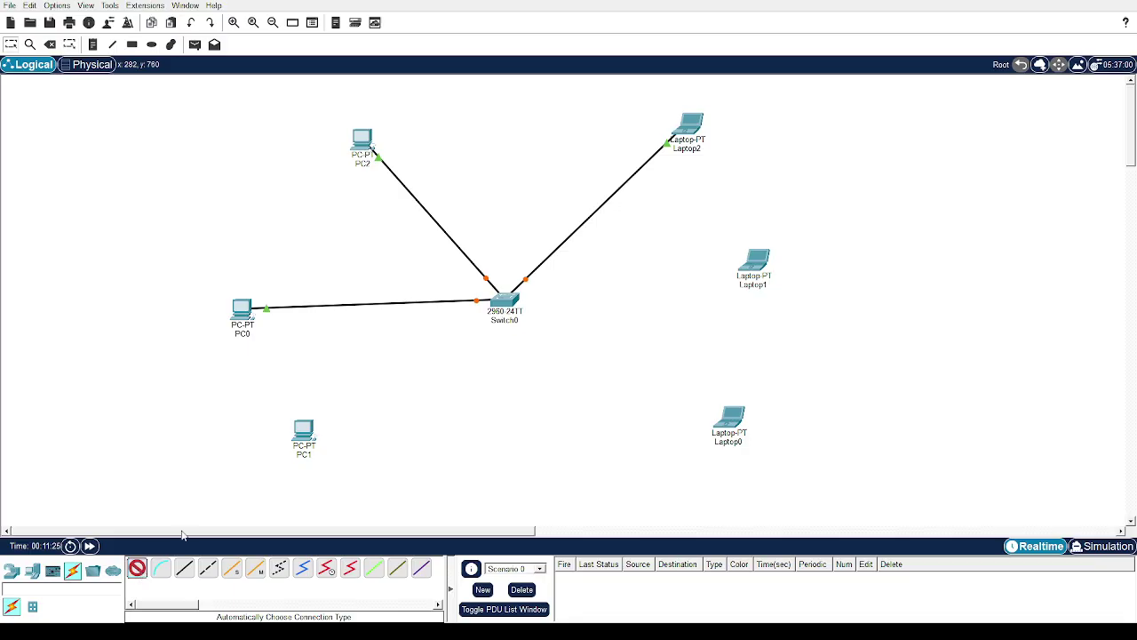
pyautogui.click(509, 303)
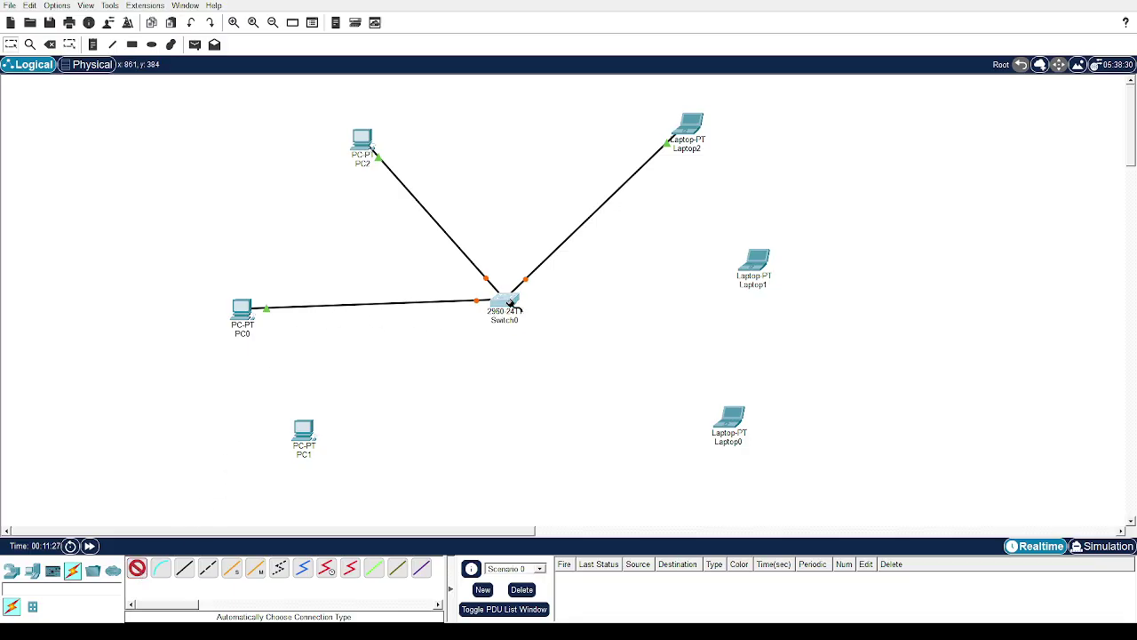
pyautogui.click(760, 268)
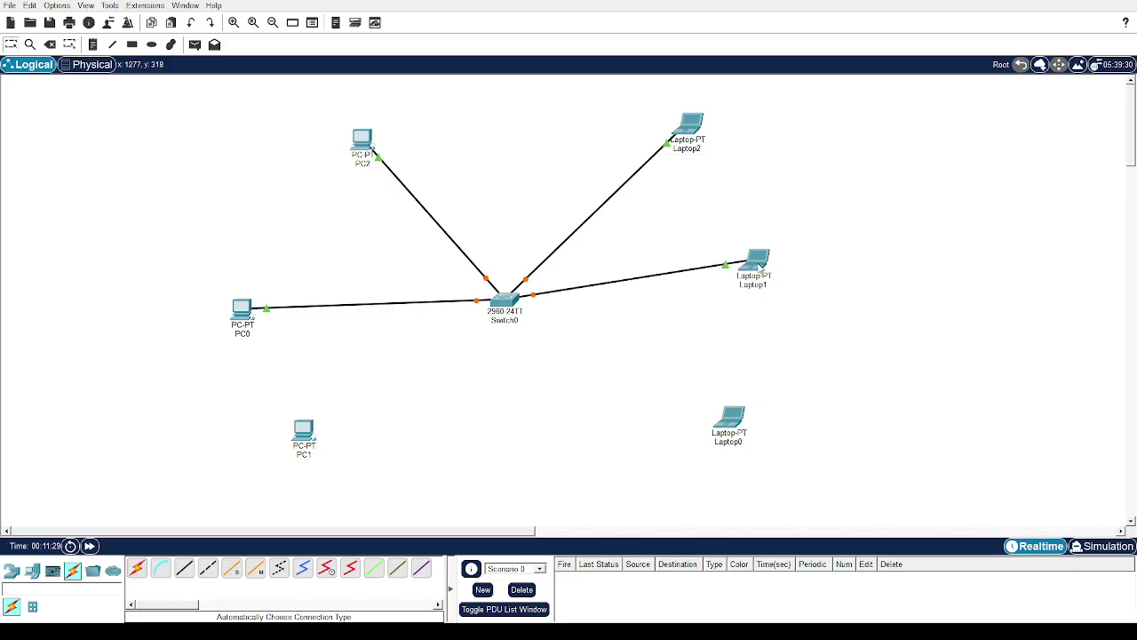
pyautogui.click(136, 569)
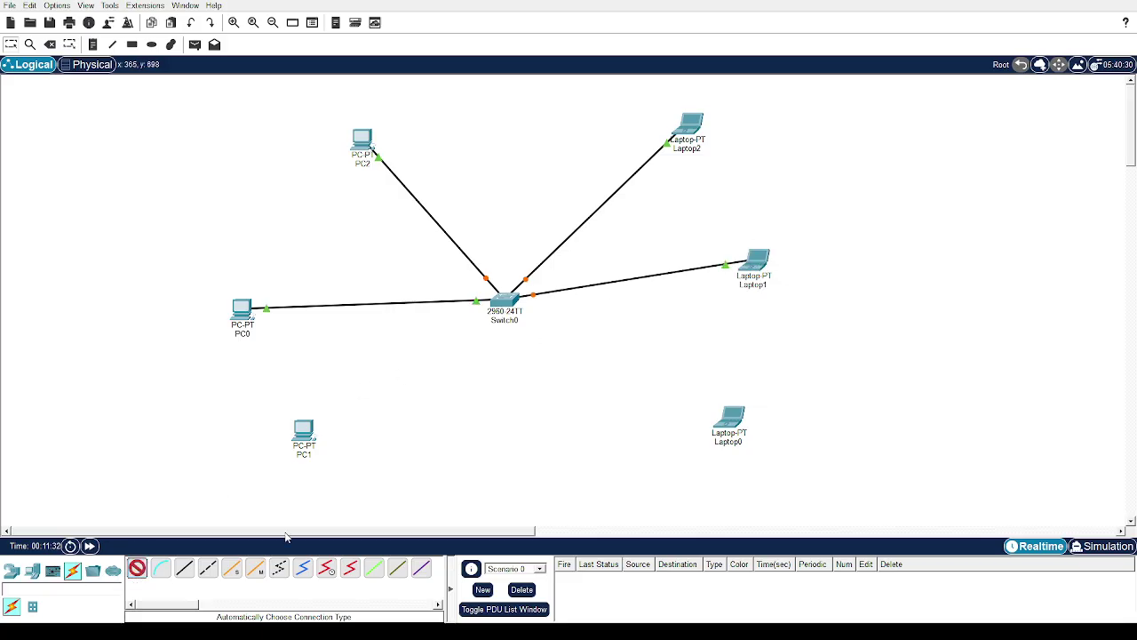
pyautogui.click(502, 300)
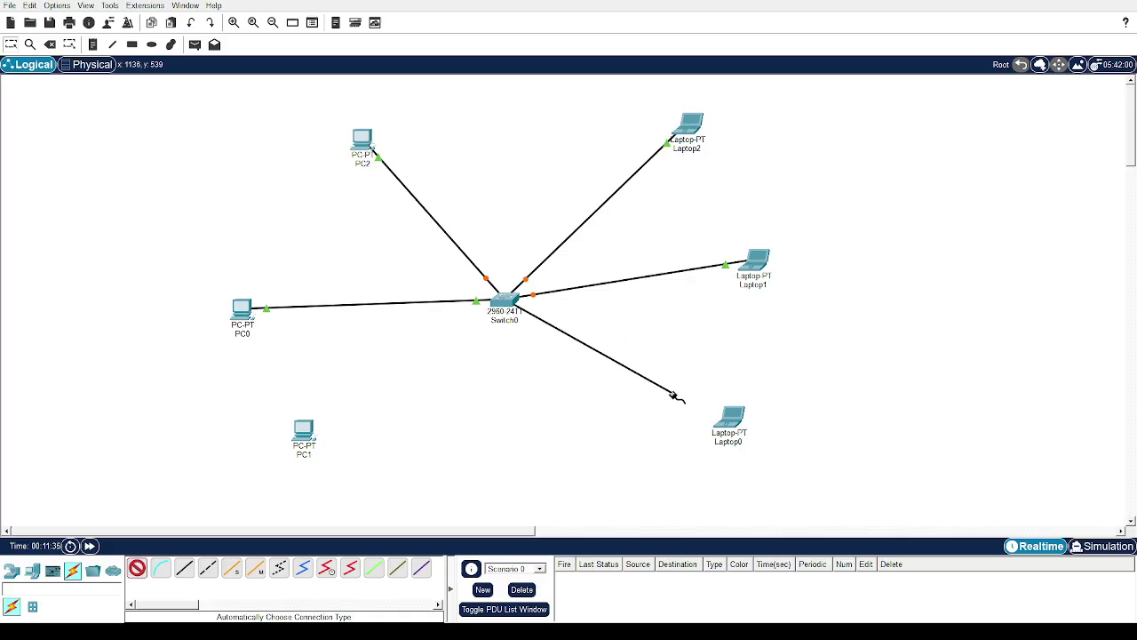
pyautogui.click(732, 426)
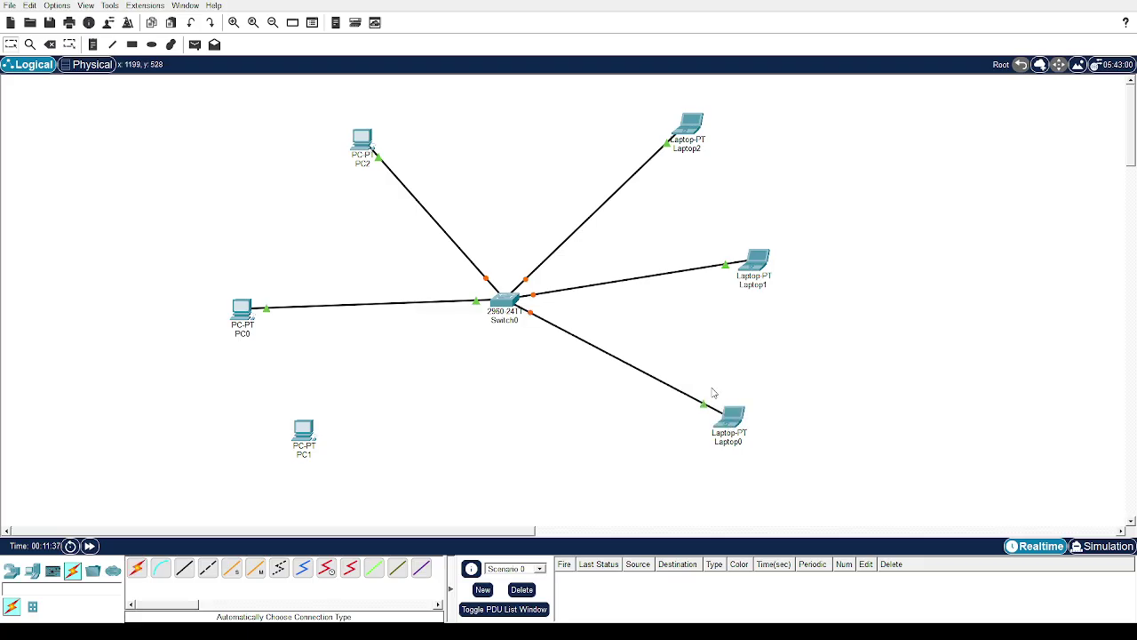
# Connect PC1 to Switch0 with a Copper Straight-Through cable
pyautogui.click(188, 573)
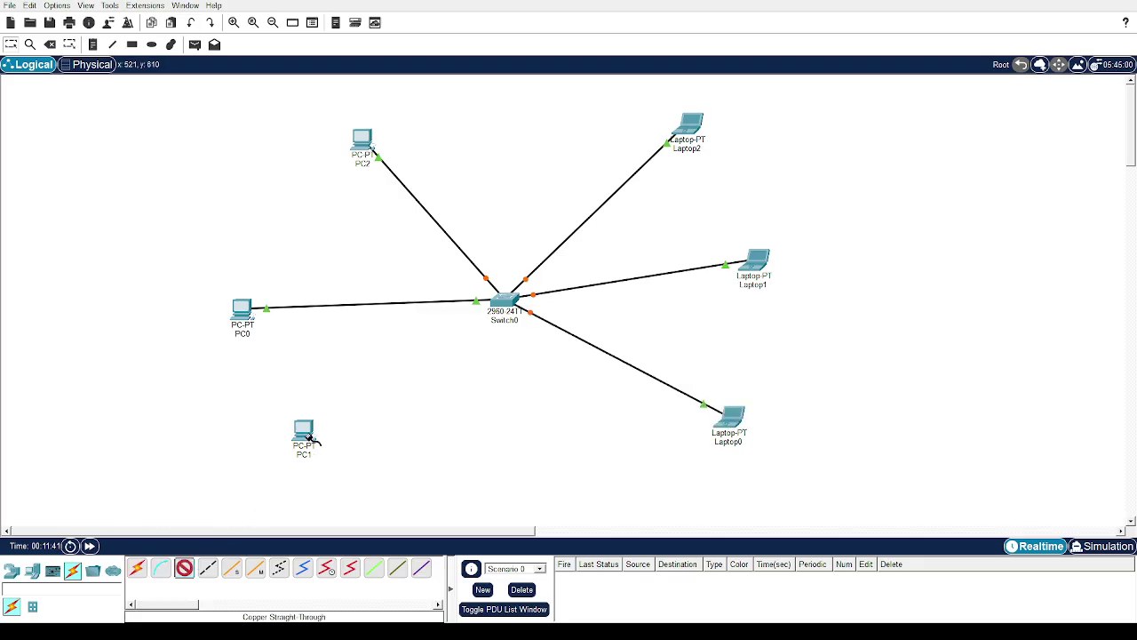
pyautogui.click(360, 486)
pyautogui.click(503, 307)
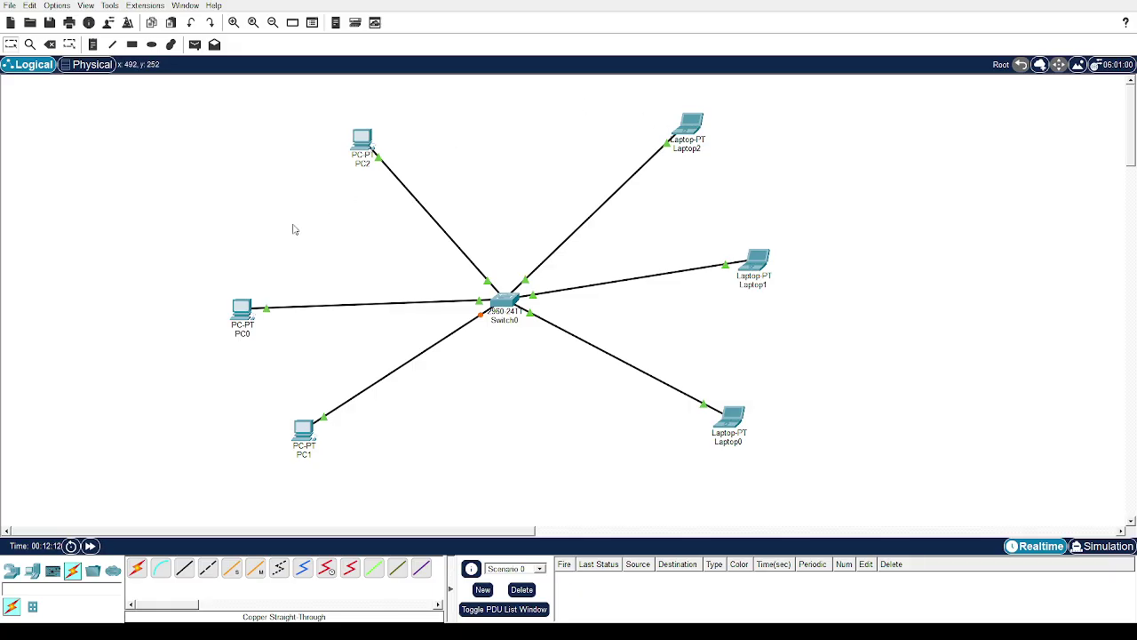
# Open the device windows of PC0 and Laptop2
pyautogui.click(243, 307)
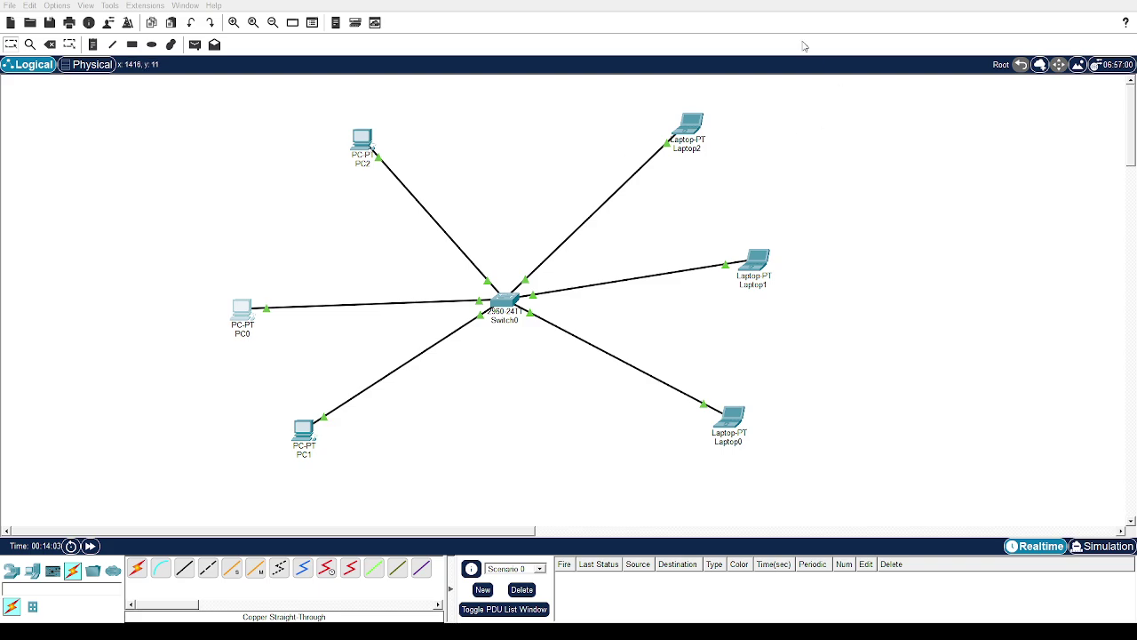
pyautogui.click(674, 110)
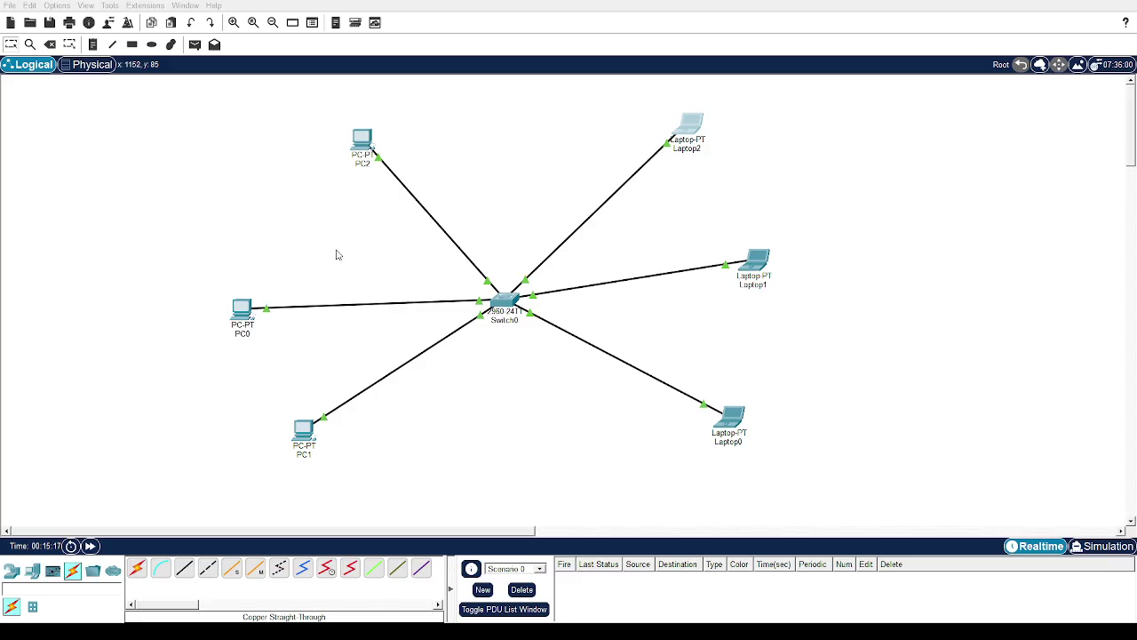
# Open the device windows of PC2 and Laptop1
pyautogui.click(547, 50)
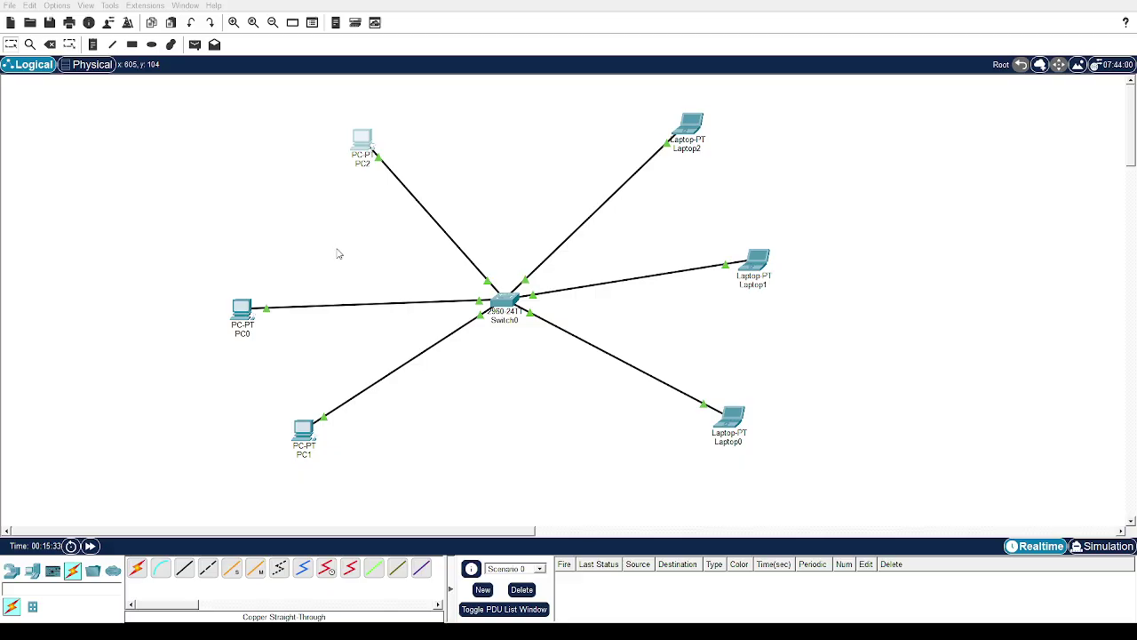
pyautogui.click(802, 36)
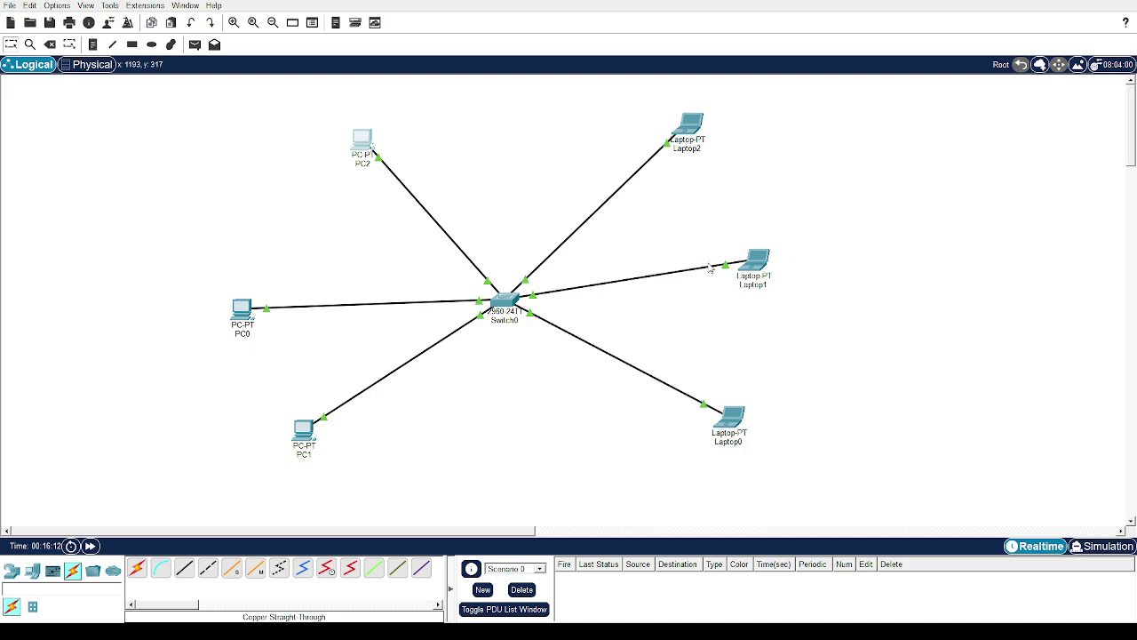
pyautogui.click(746, 268)
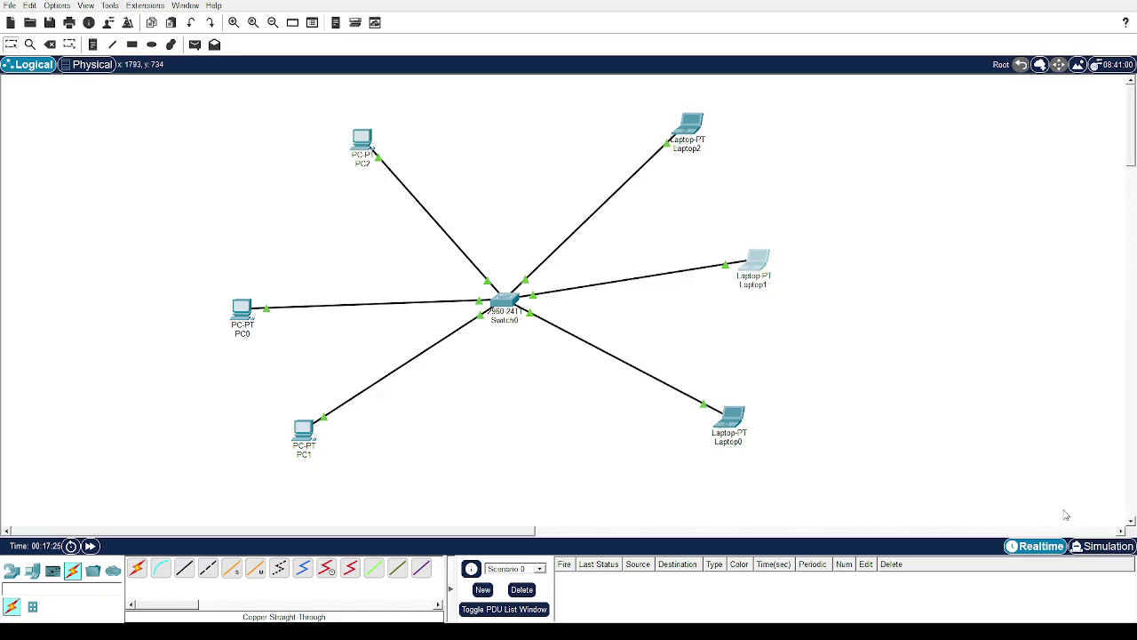
# Switch the network to Simulation mode and limit the visible events in the event list filters to ICMP
pyautogui.click(1100, 545)
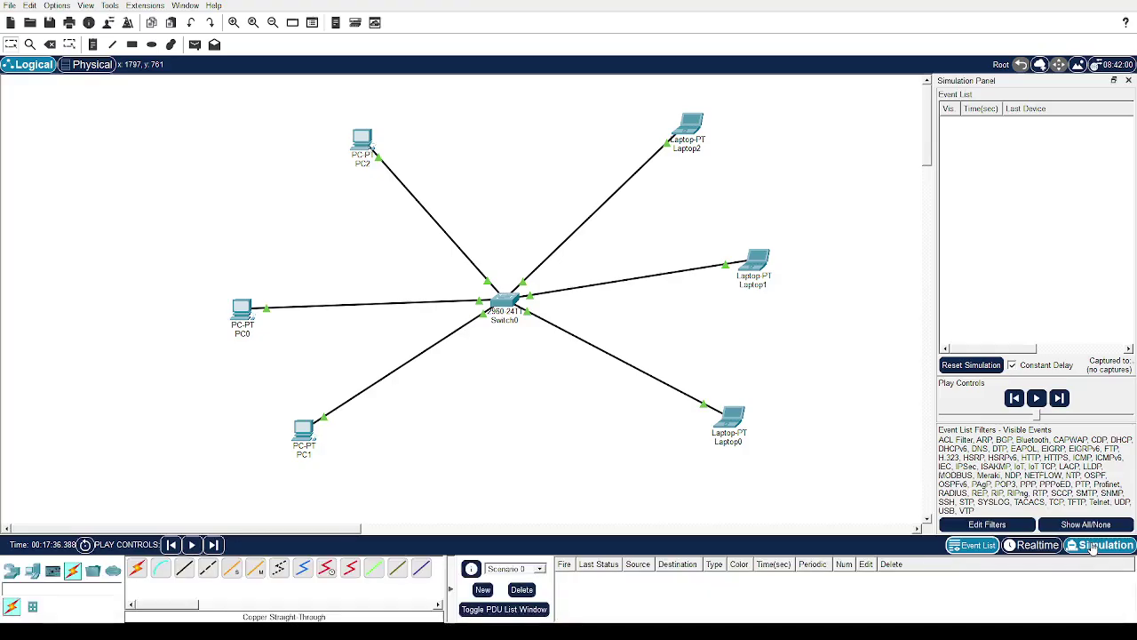
pyautogui.click(998, 525)
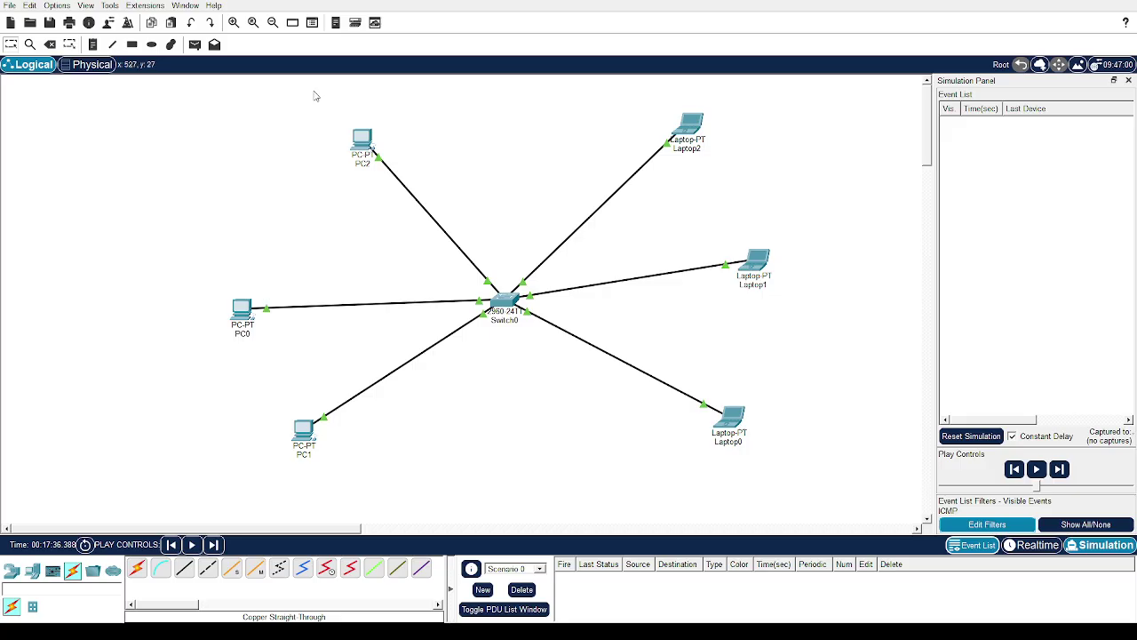
# Add simple PDUs from Laptop1 to PC2, from PC1 to Laptop0, and from PC0 to Laptop2
pyautogui.click(197, 45)
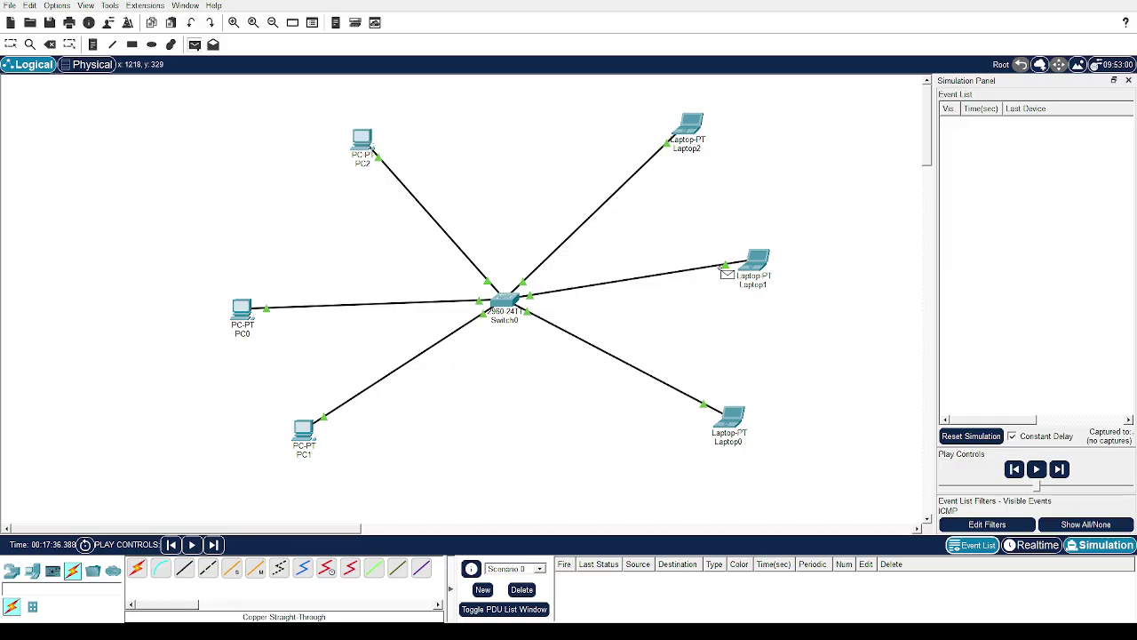
pyautogui.click(758, 259)
pyautogui.click(361, 145)
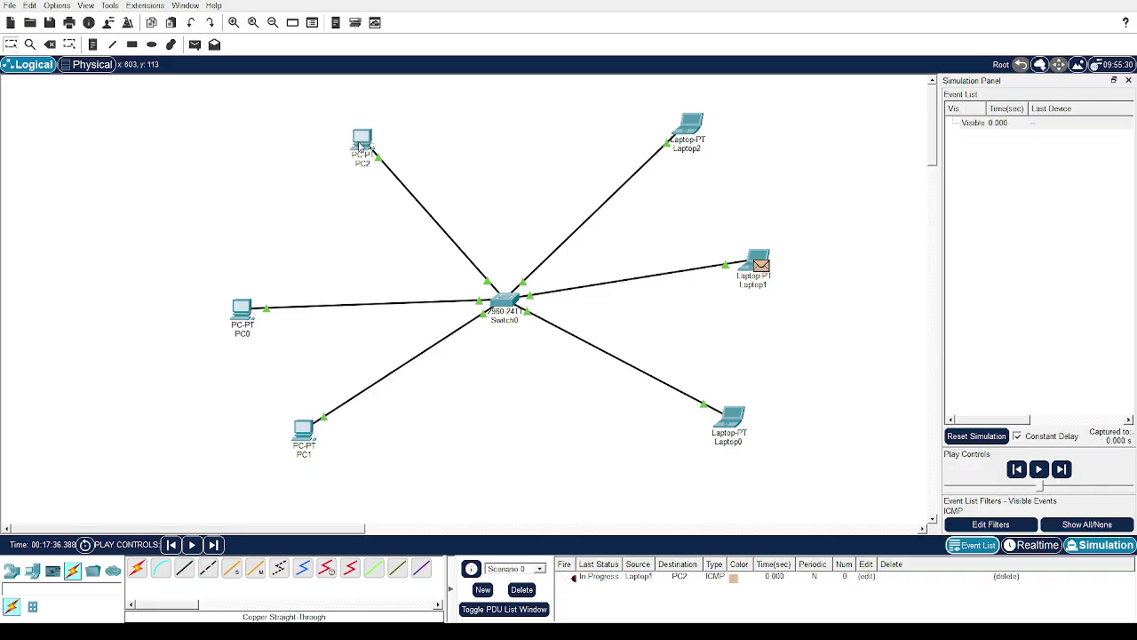
pyautogui.click(195, 44)
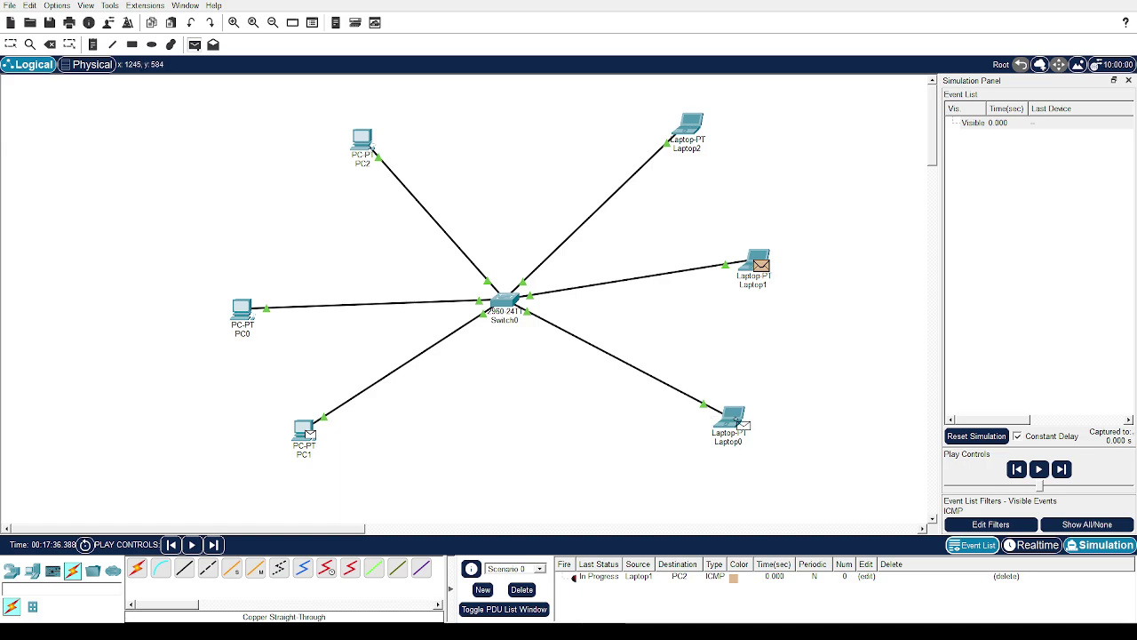
pyautogui.click(730, 423)
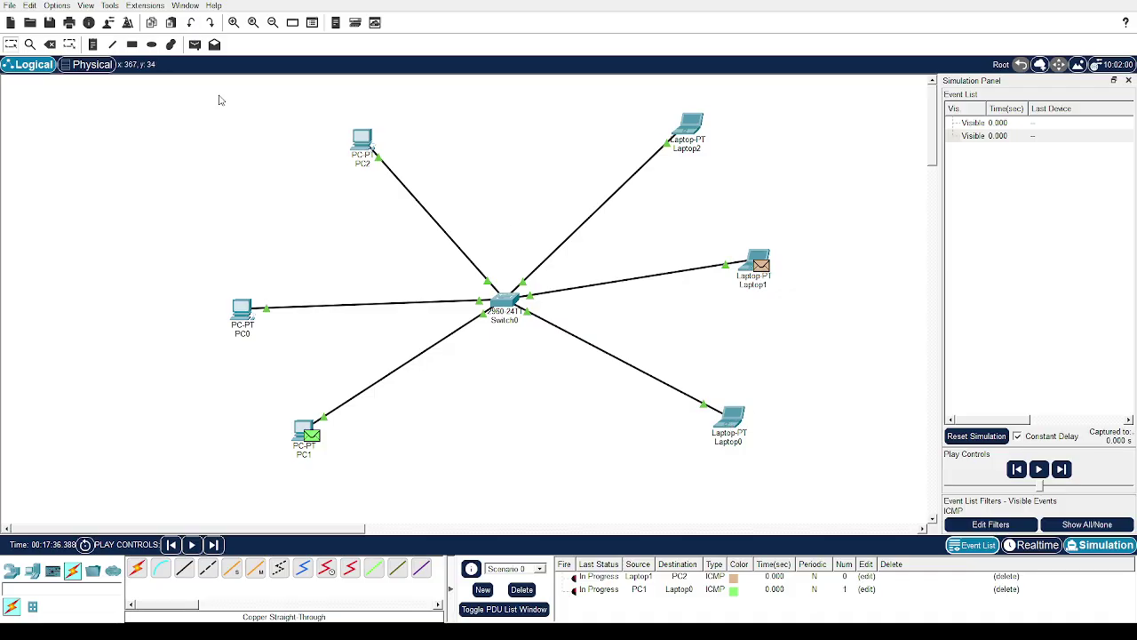
pyautogui.click(194, 46)
pyautogui.click(243, 312)
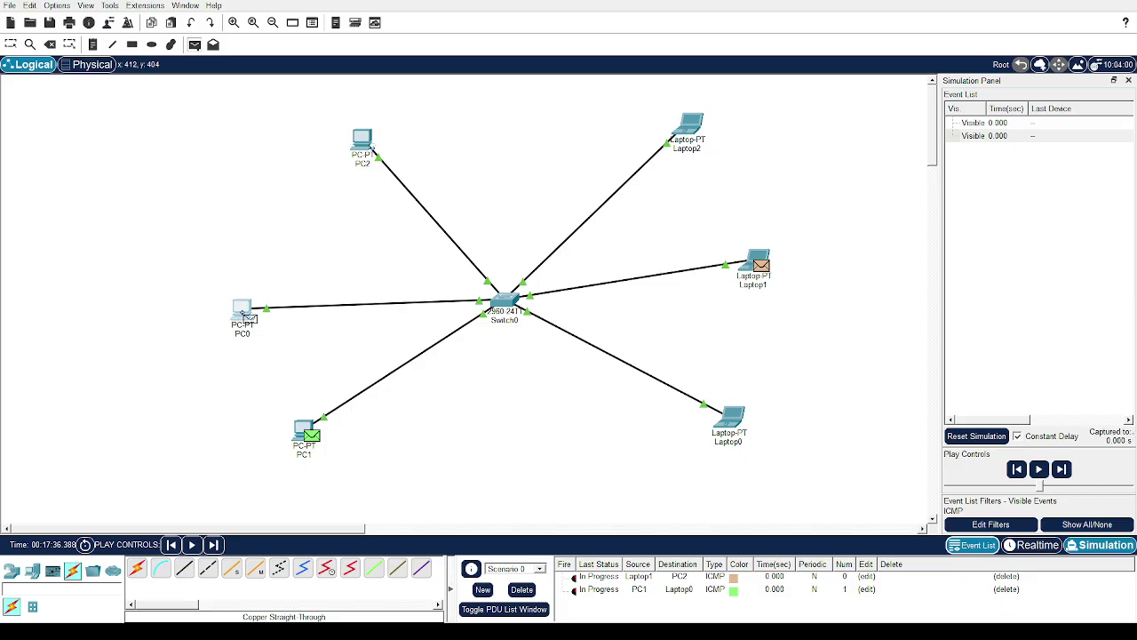
pyautogui.click(693, 138)
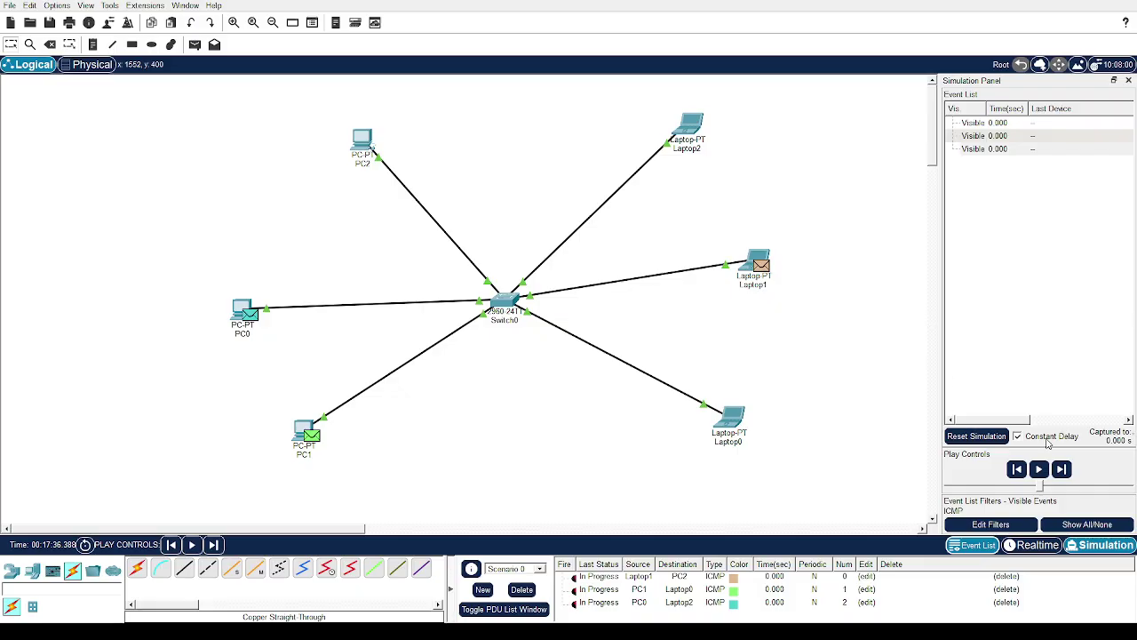
# Play the simulation until all three PDUs have completed their exchange, and pause the playback
pyautogui.click(1040, 468)
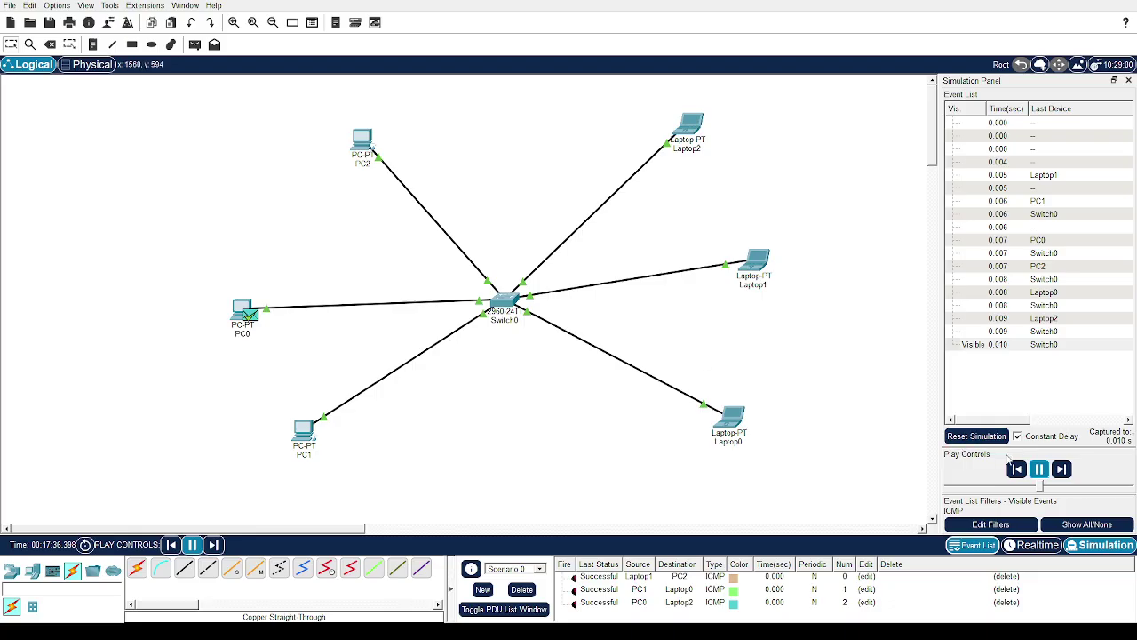
pyautogui.click(1039, 470)
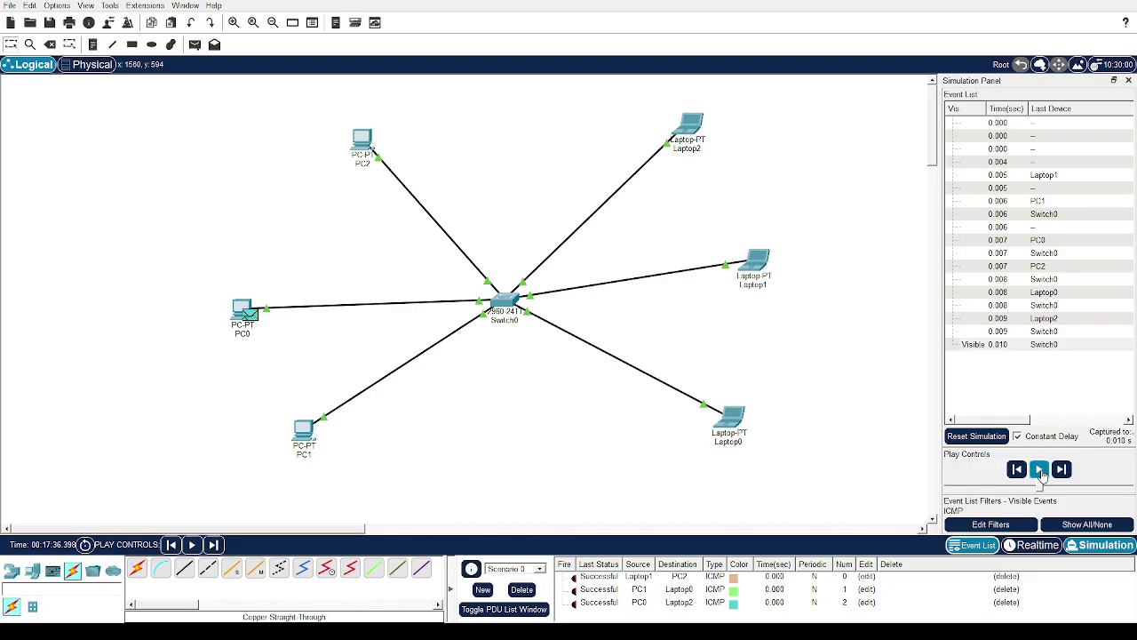